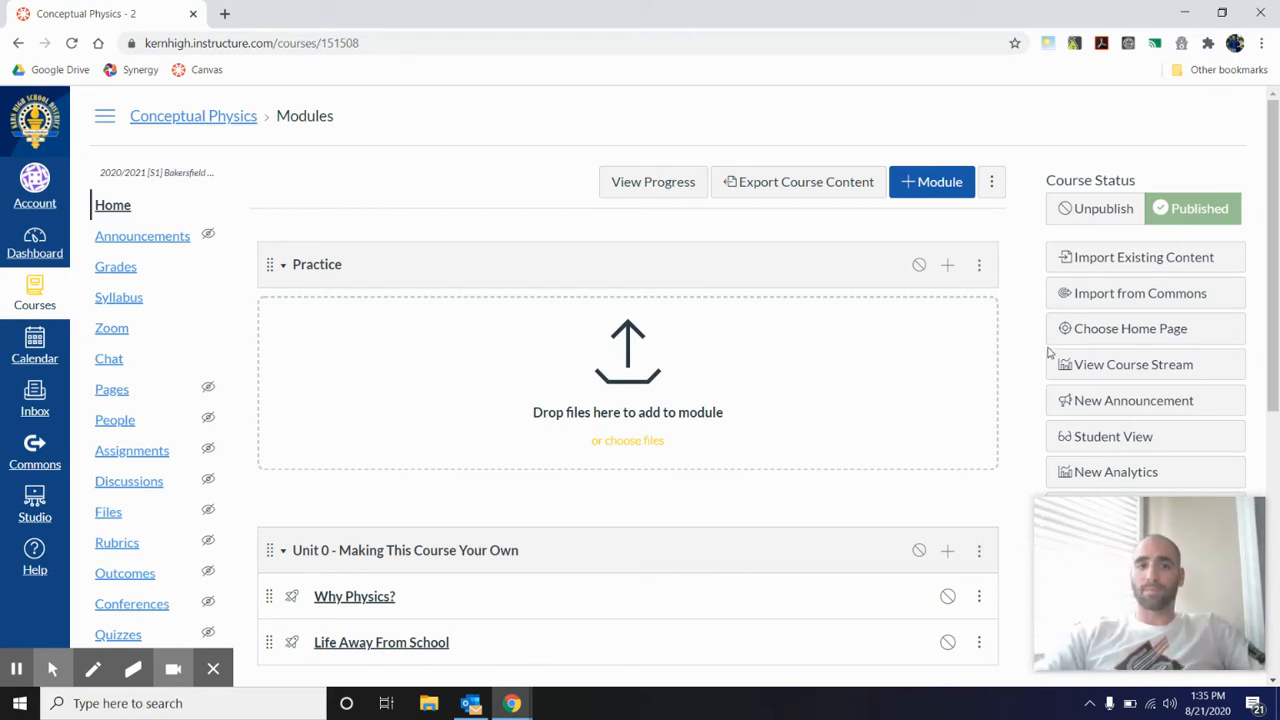
# Add a new assignment named "This Title Is Important...Somewhere" to the Practice module
pyautogui.click(948, 267)
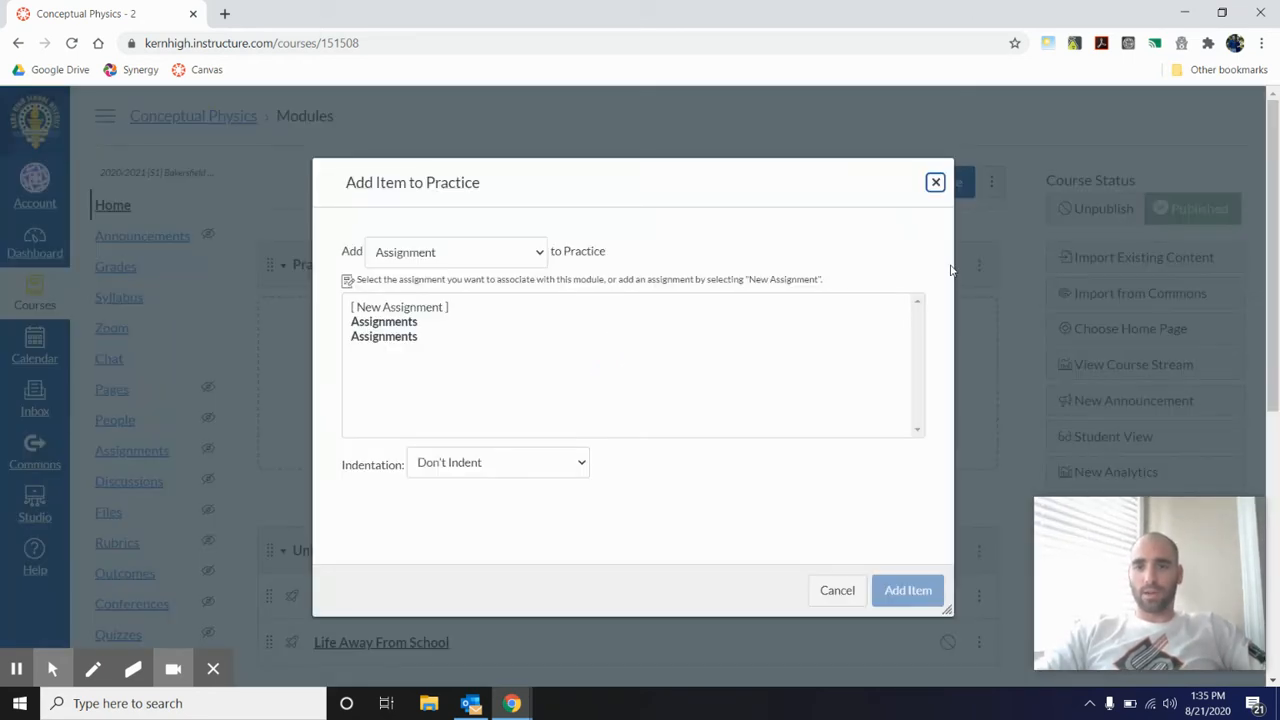
pyautogui.click(430, 308)
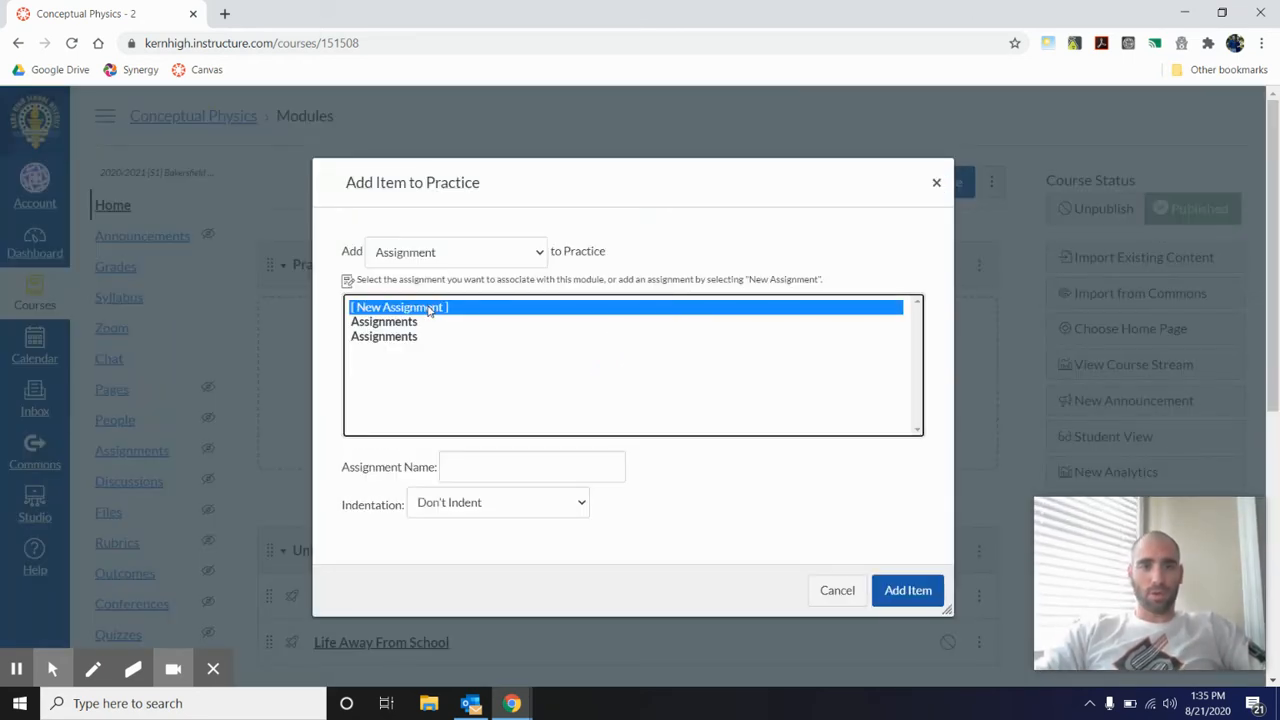
pyautogui.click(465, 464)
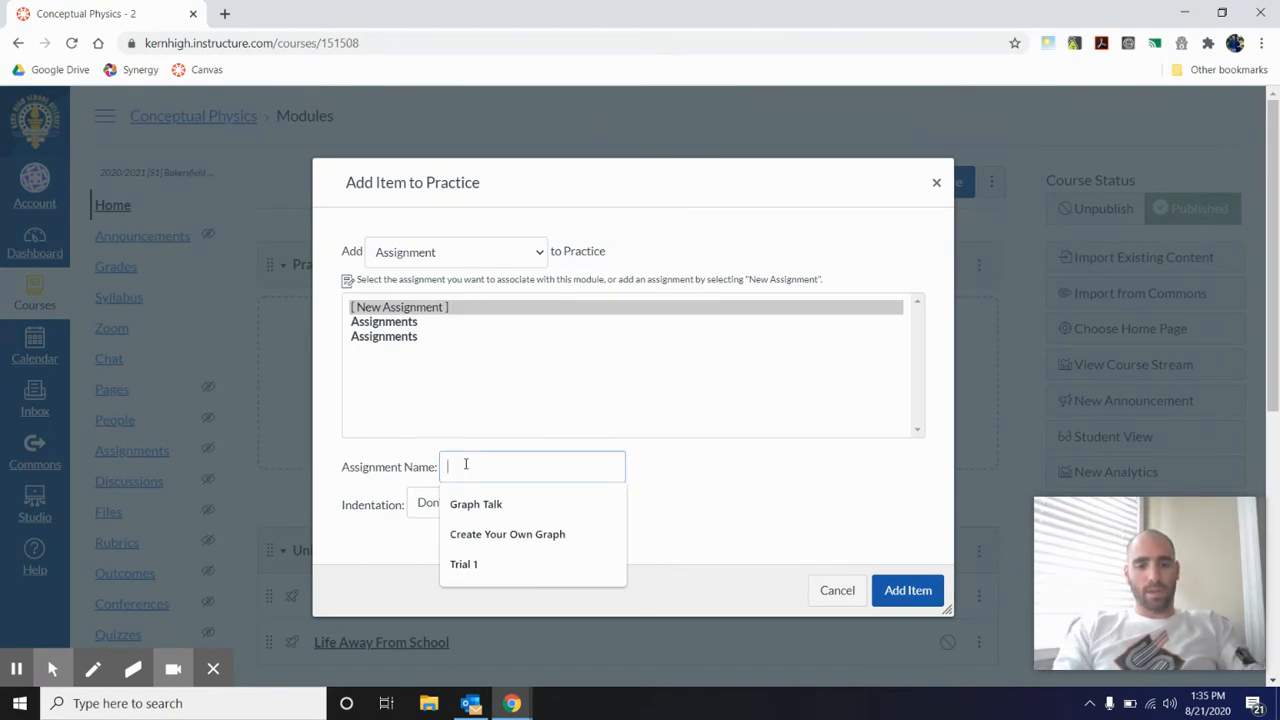
pyautogui.write('This Title')
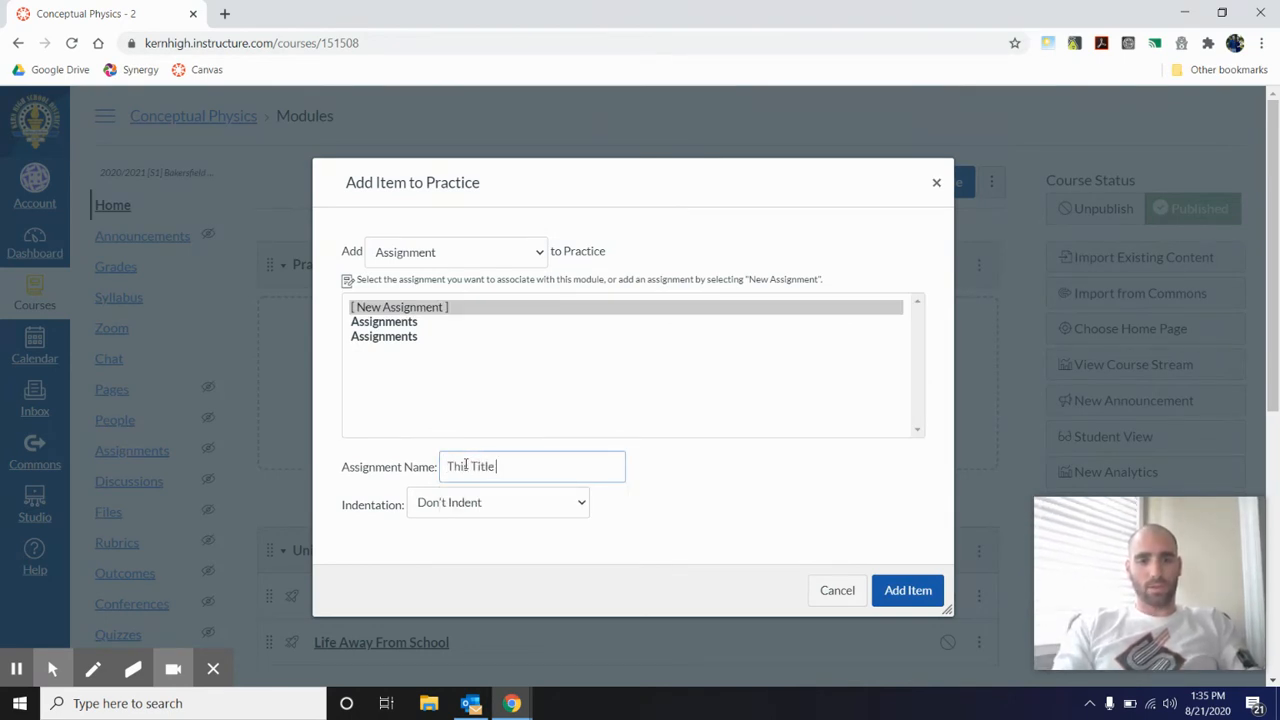
pyautogui.write(' Is Important...S')
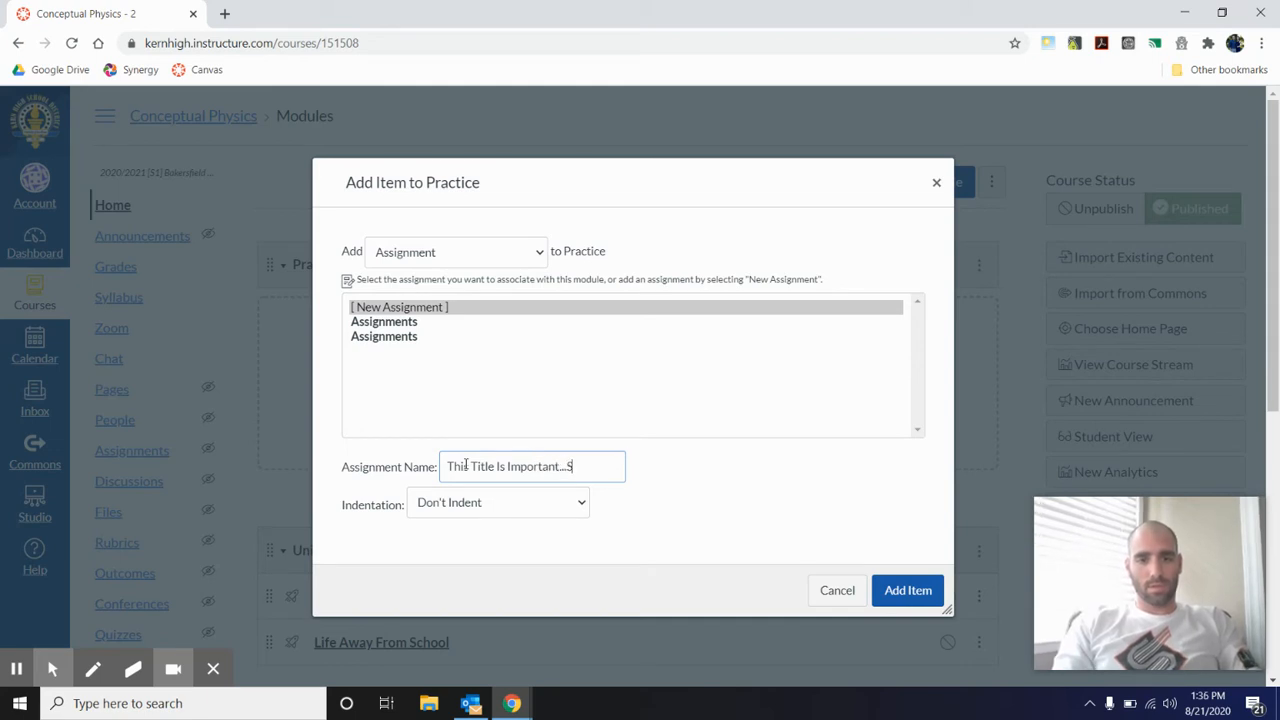
pyautogui.write('omewhere')
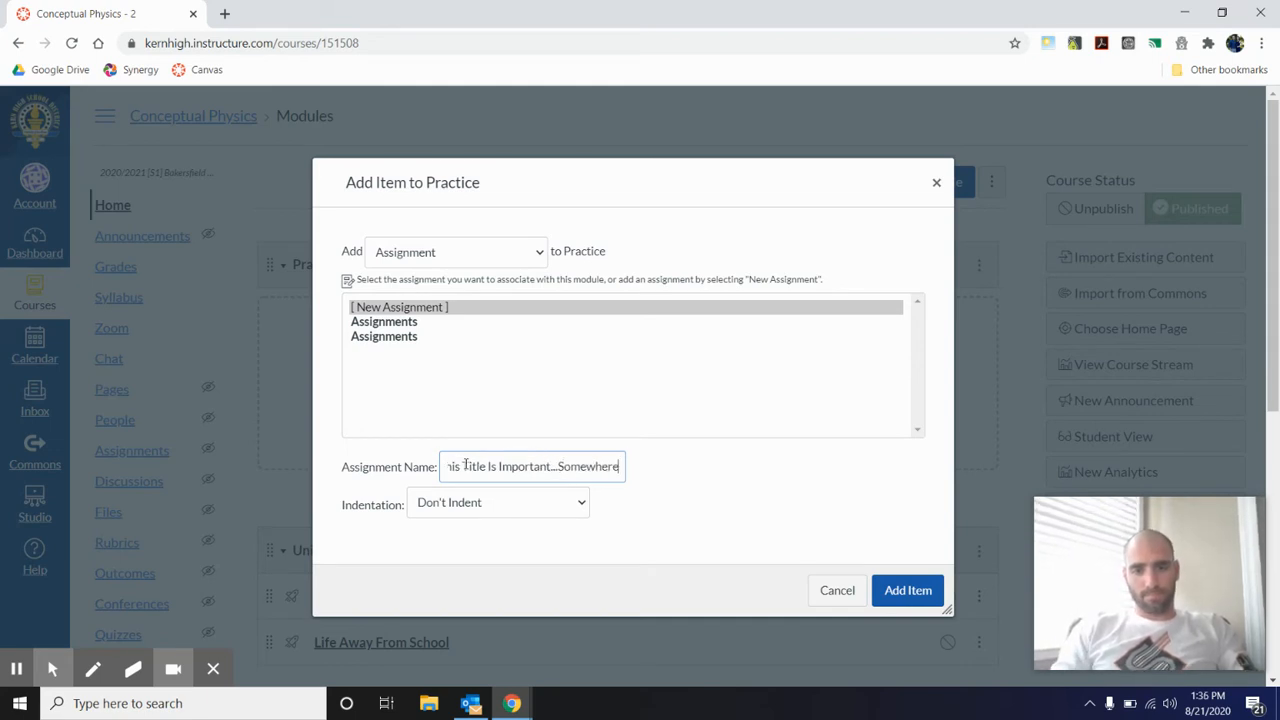
pyautogui.click(894, 594)
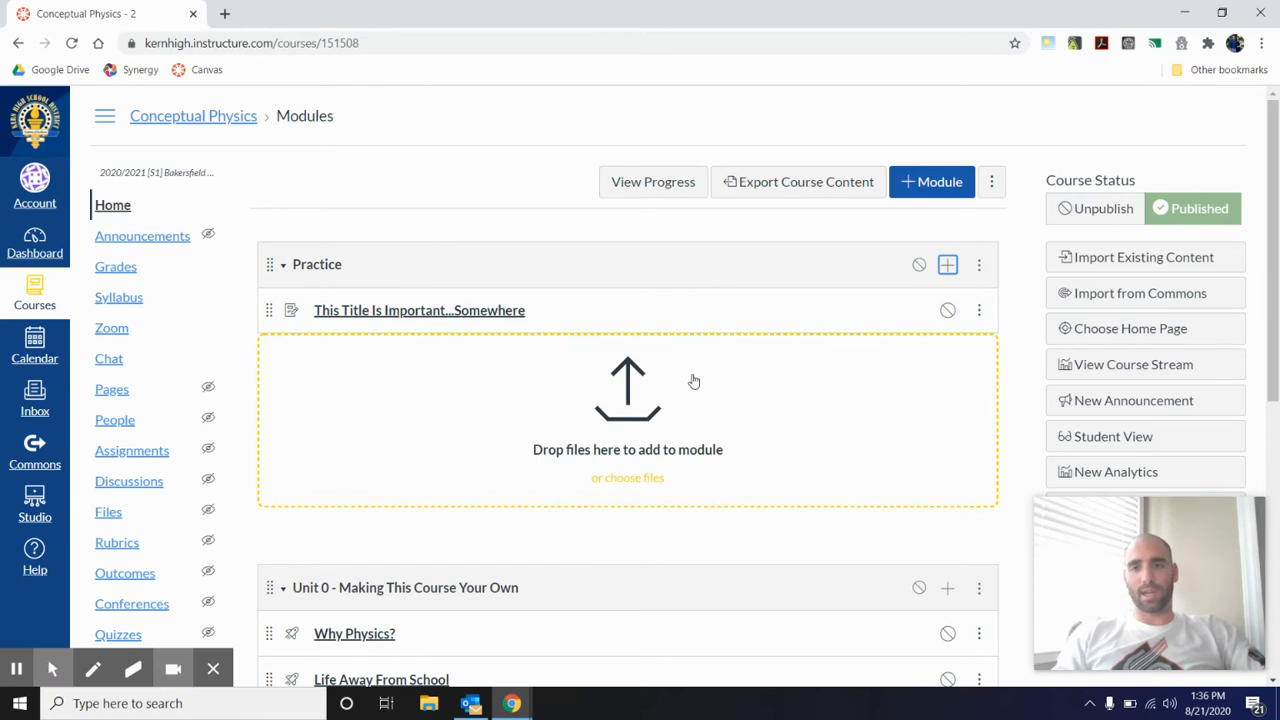
# Publish the new assignment and the Practice module that contains it
pyautogui.click(947, 310)
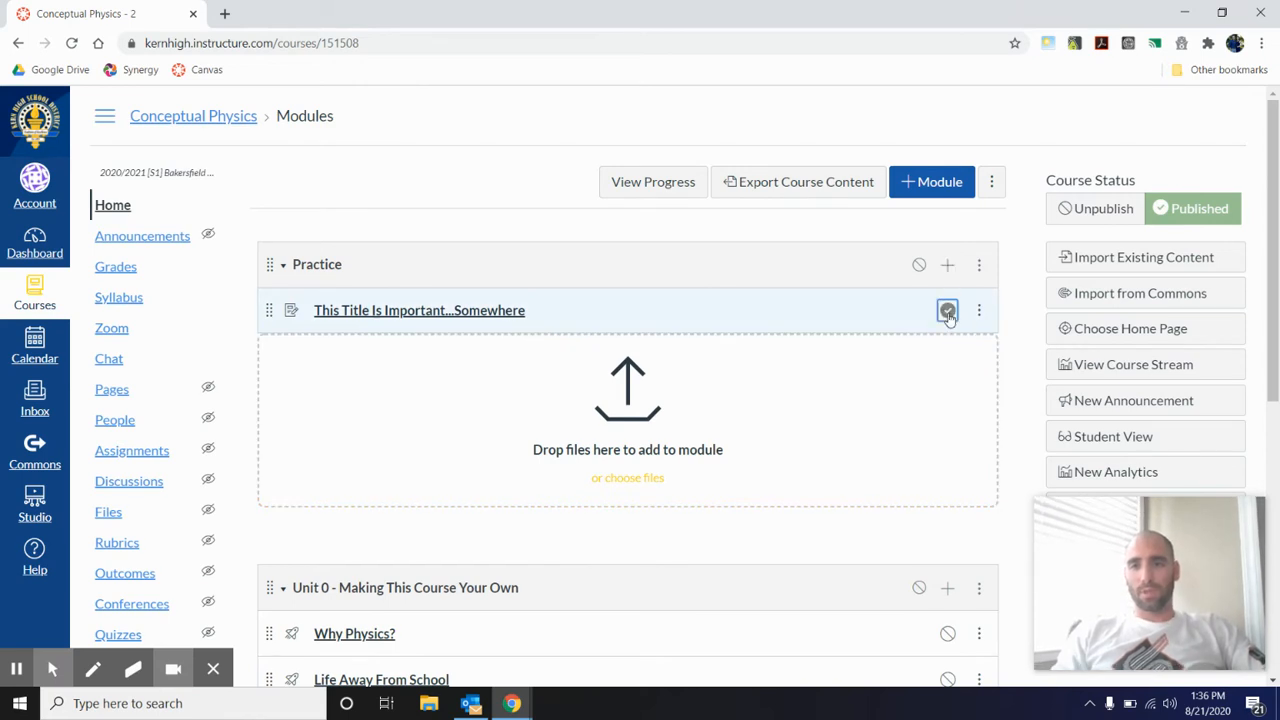
pyautogui.click(919, 266)
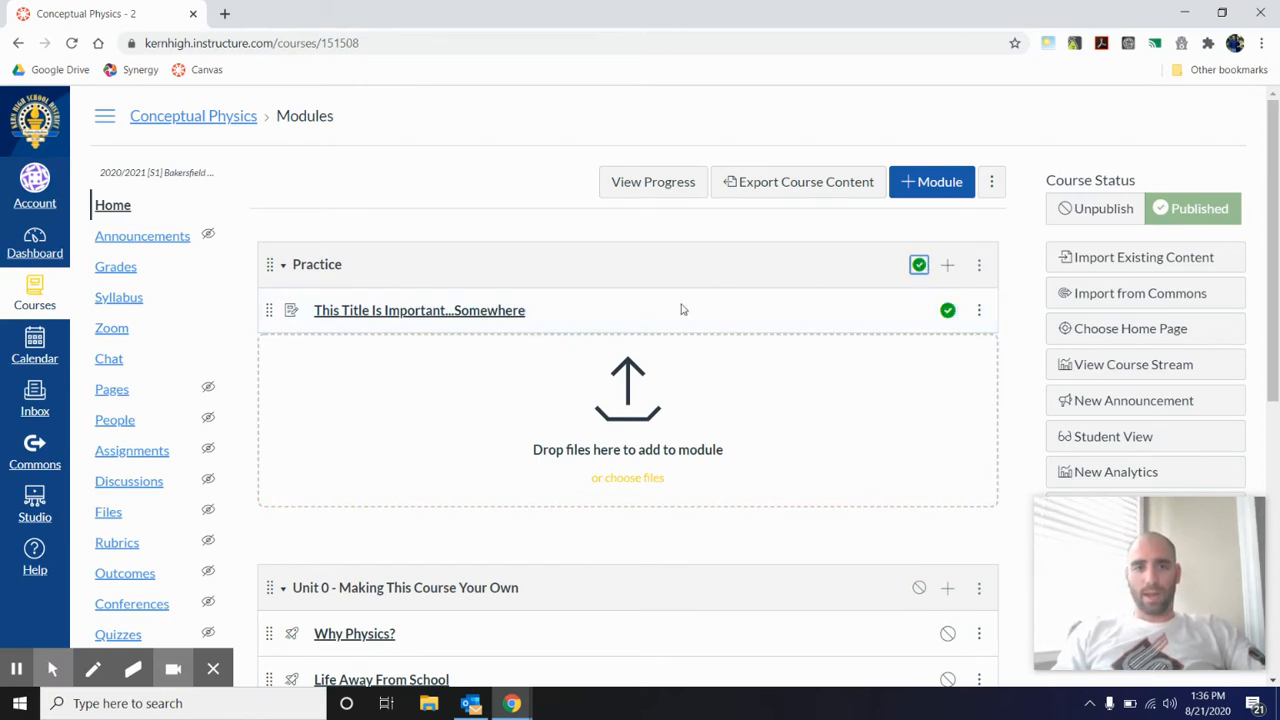
# Open the "This Title Is Important...Somewhere" assignment for editing and set its grade display to Complete/Incomplete
pyautogui.click(484, 316)
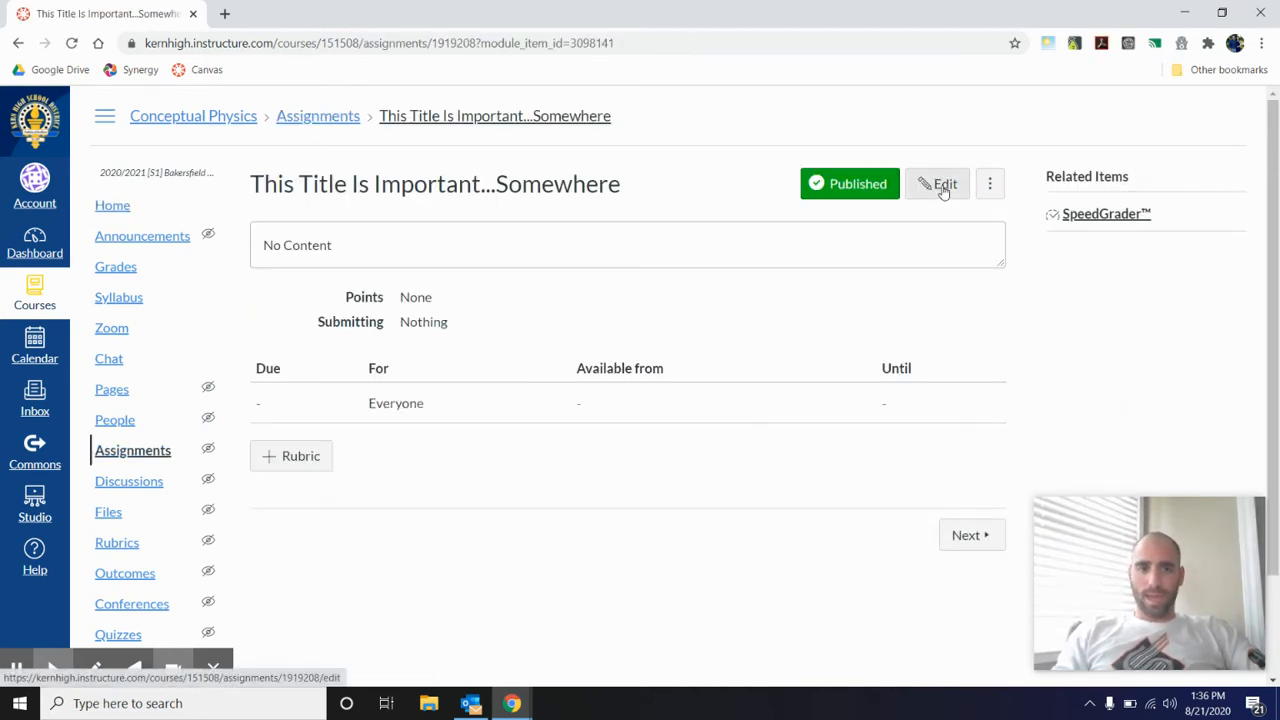
pyautogui.click(943, 188)
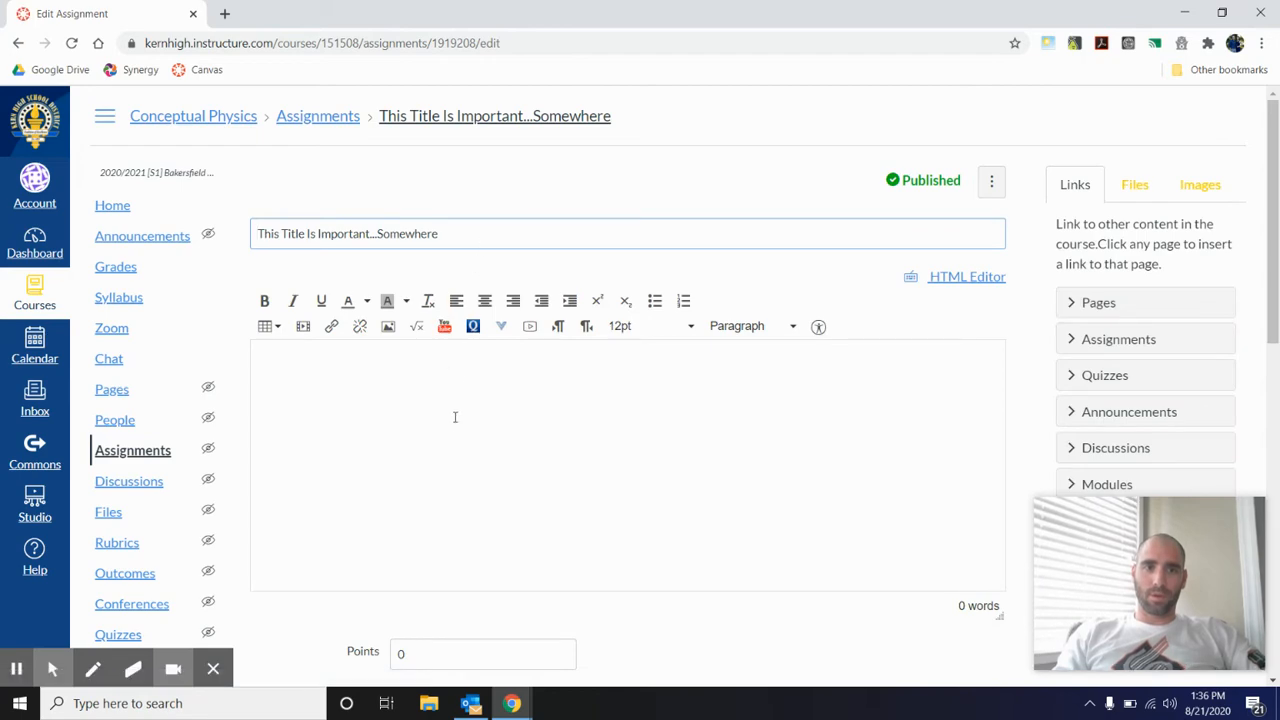
pyautogui.scroll(-4, 453, 424)
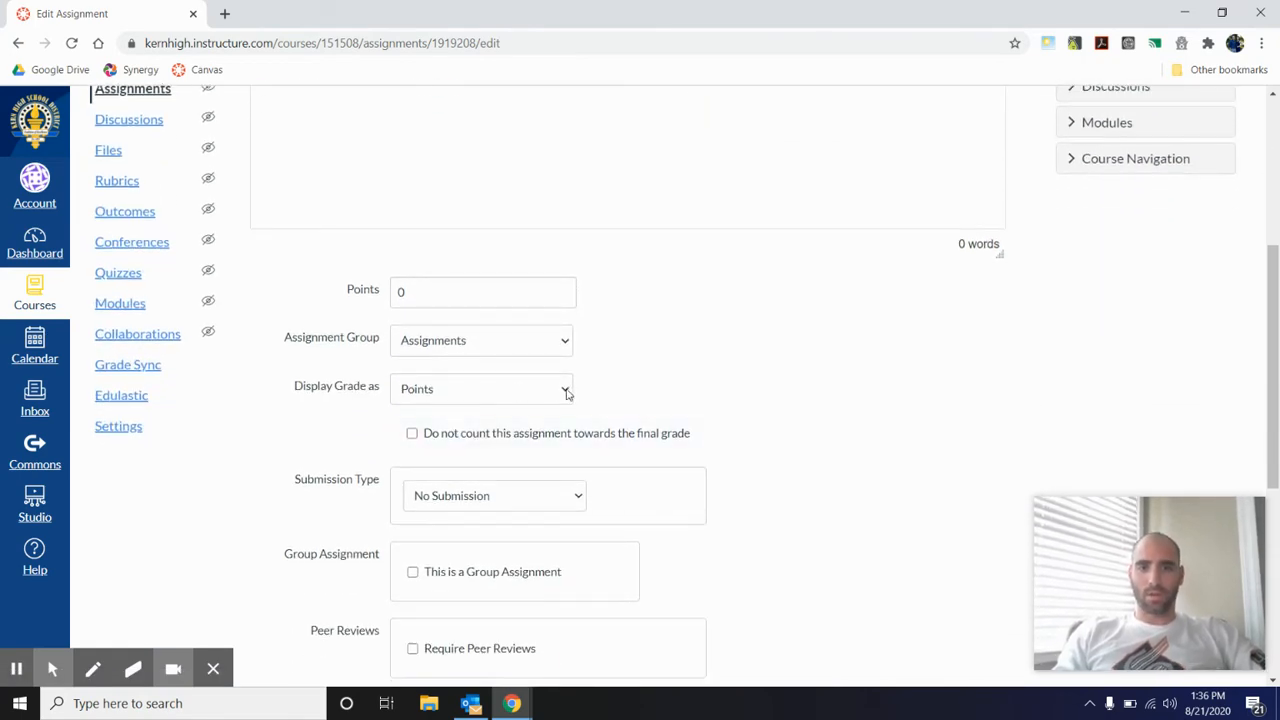
pyautogui.click(566, 394)
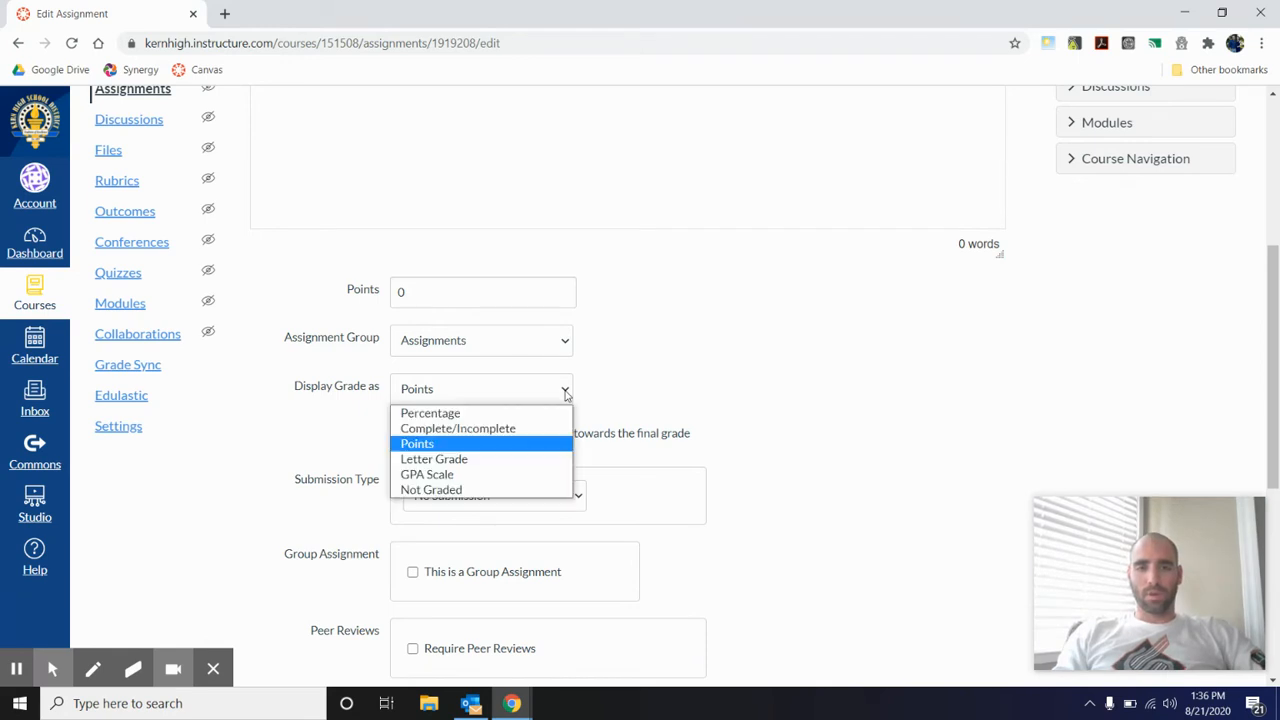
pyautogui.click(476, 430)
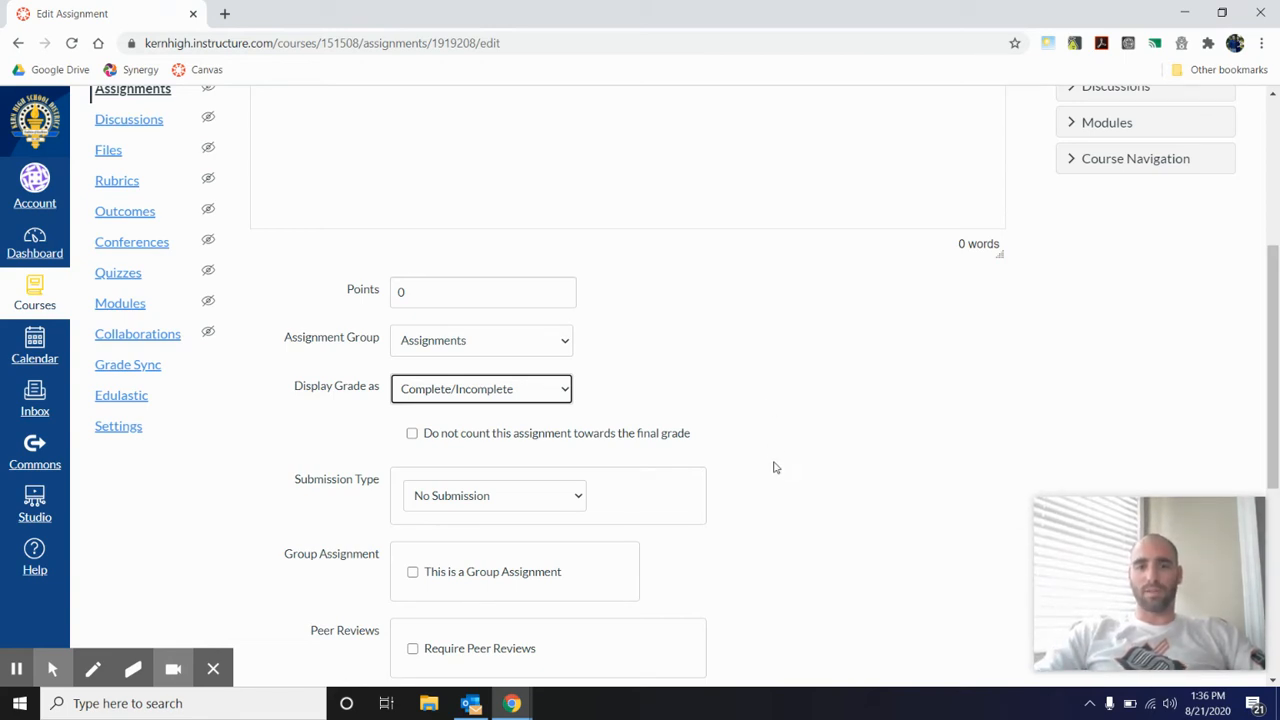
# Set the assignment's submission type to Online and allow Text Entry
pyautogui.scroll(-2, 773, 467)
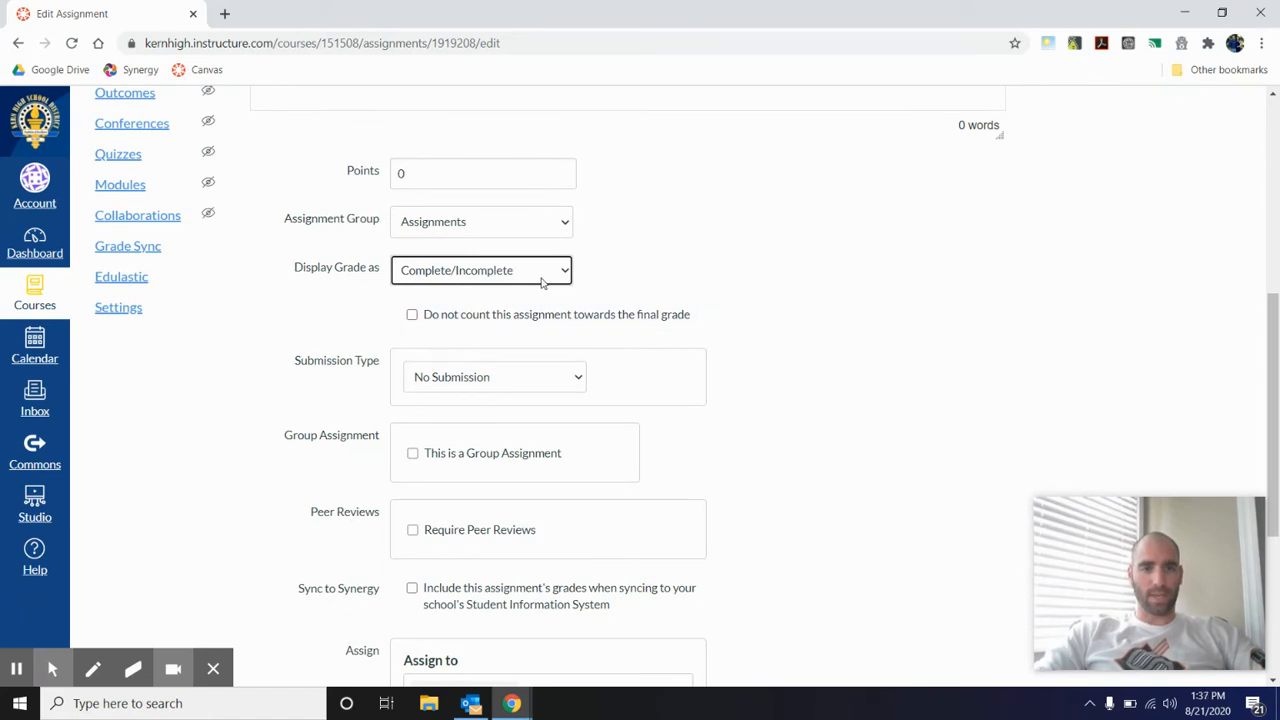
pyautogui.click(562, 381)
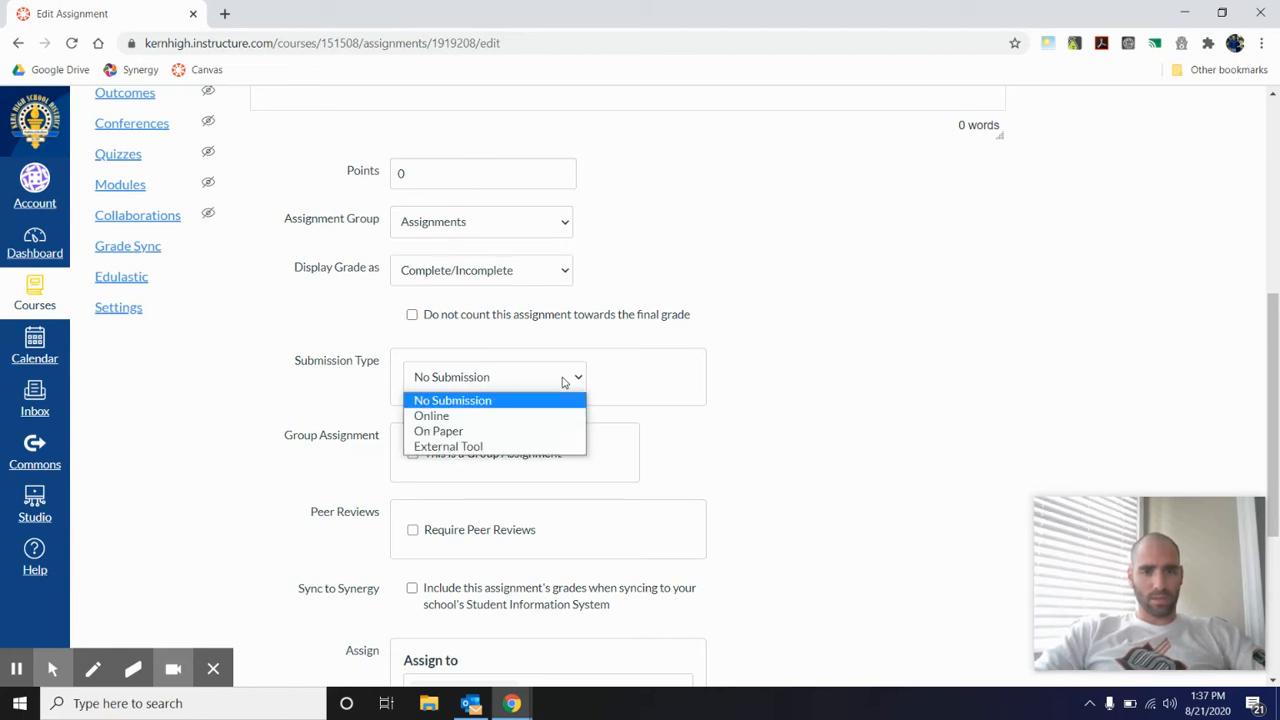
pyautogui.click(491, 414)
pyautogui.click(413, 450)
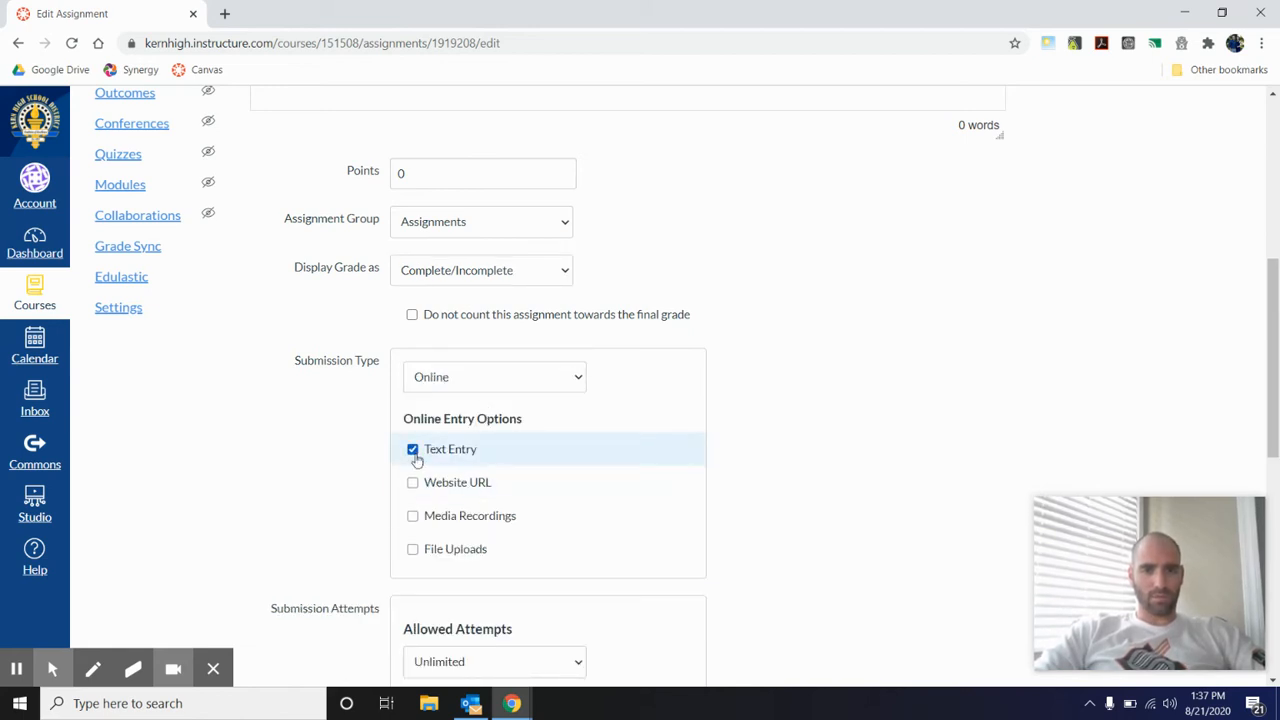
# Set the assignment's due date for everyone to August 21, 2020
pyautogui.scroll(-7, 754, 512)
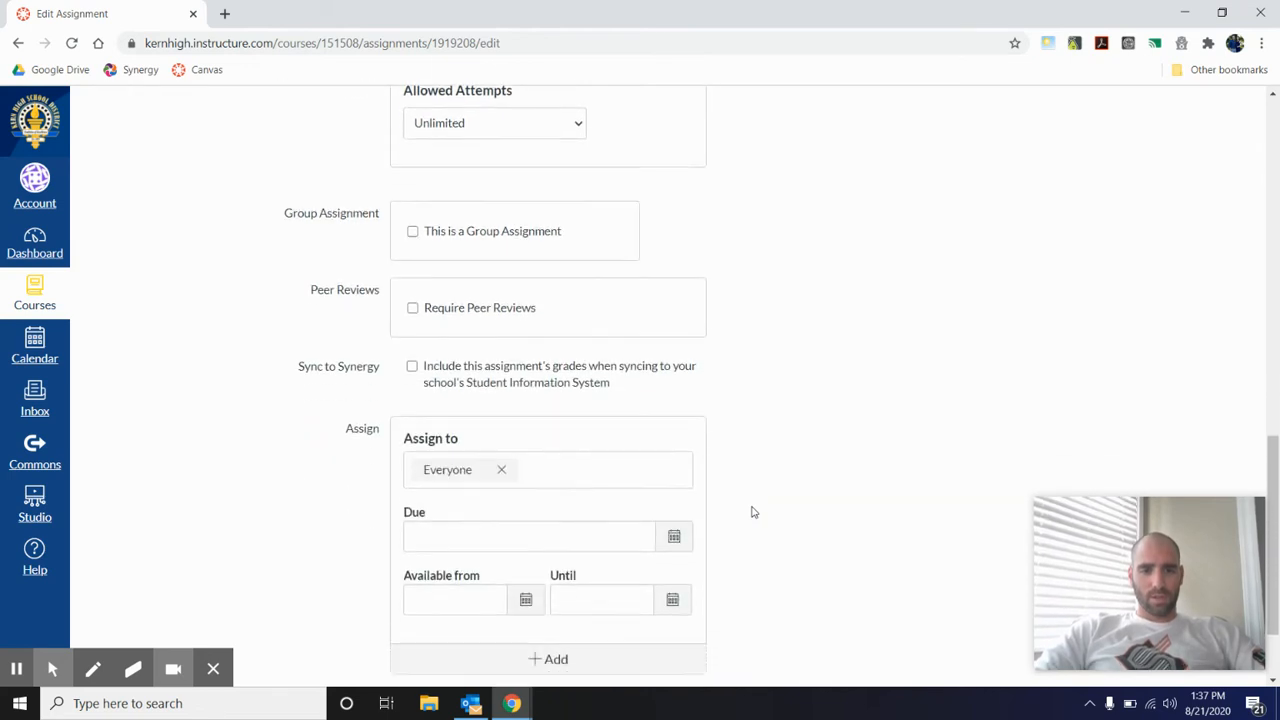
pyautogui.click(528, 424)
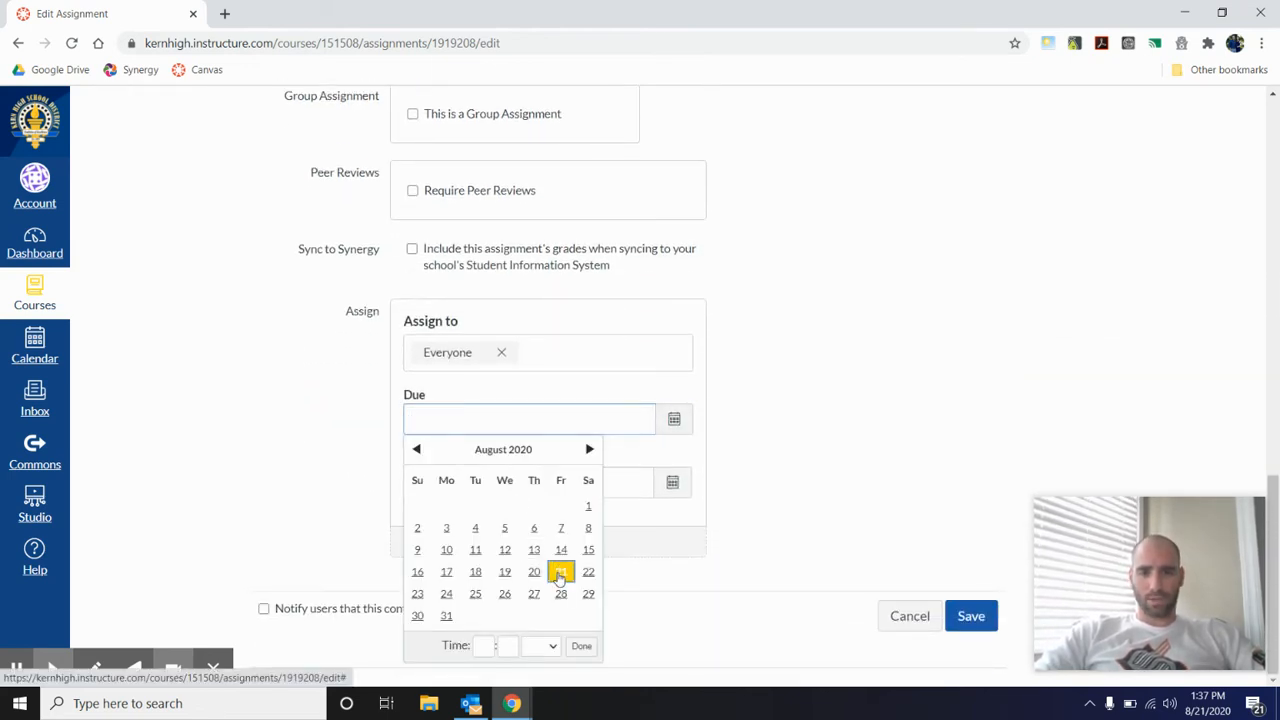
pyautogui.click(560, 571)
pyautogui.click(943, 581)
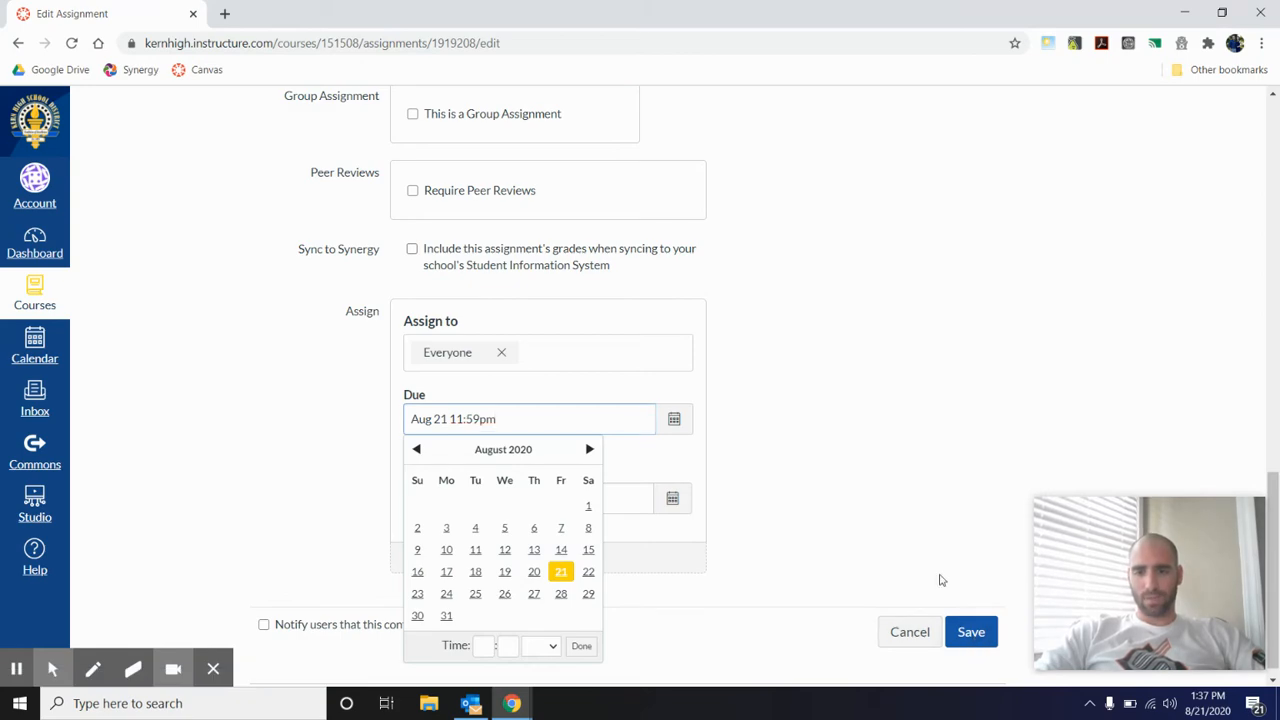
# Enter "Write the question here." as the assignment description and save the assignment
pyautogui.scroll(15, 784, 397)
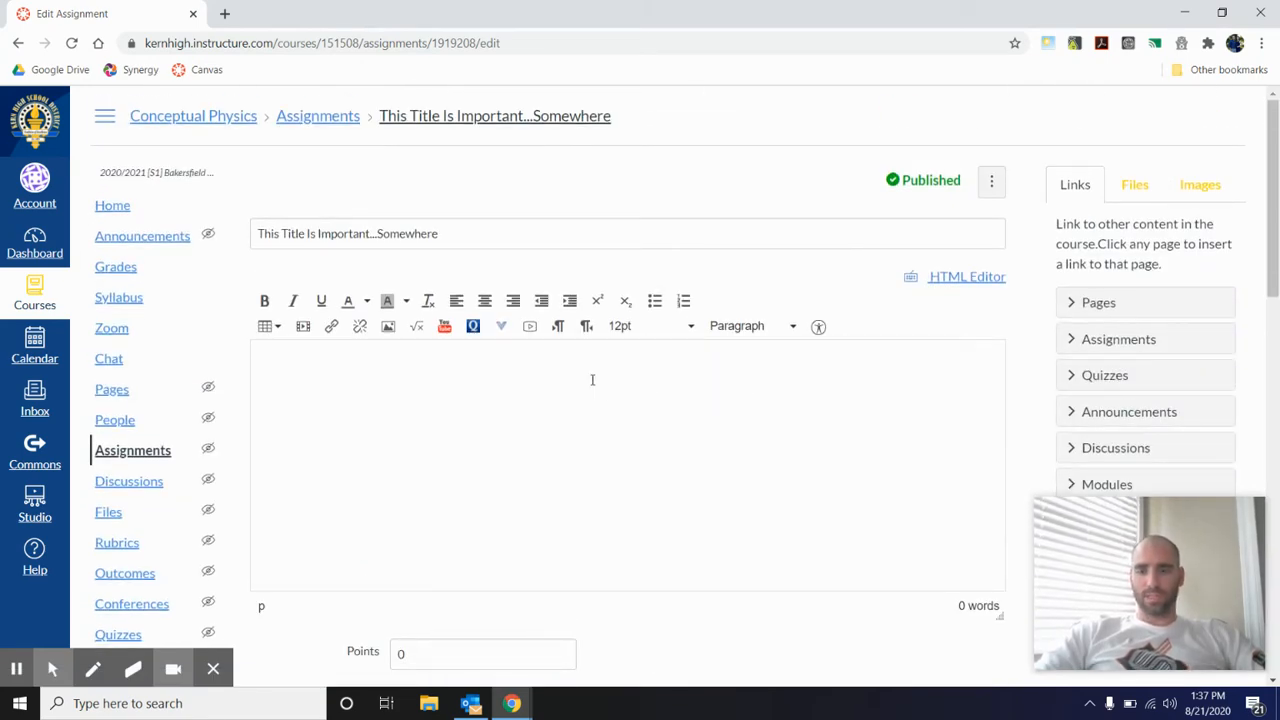
pyautogui.write('e the question here.')
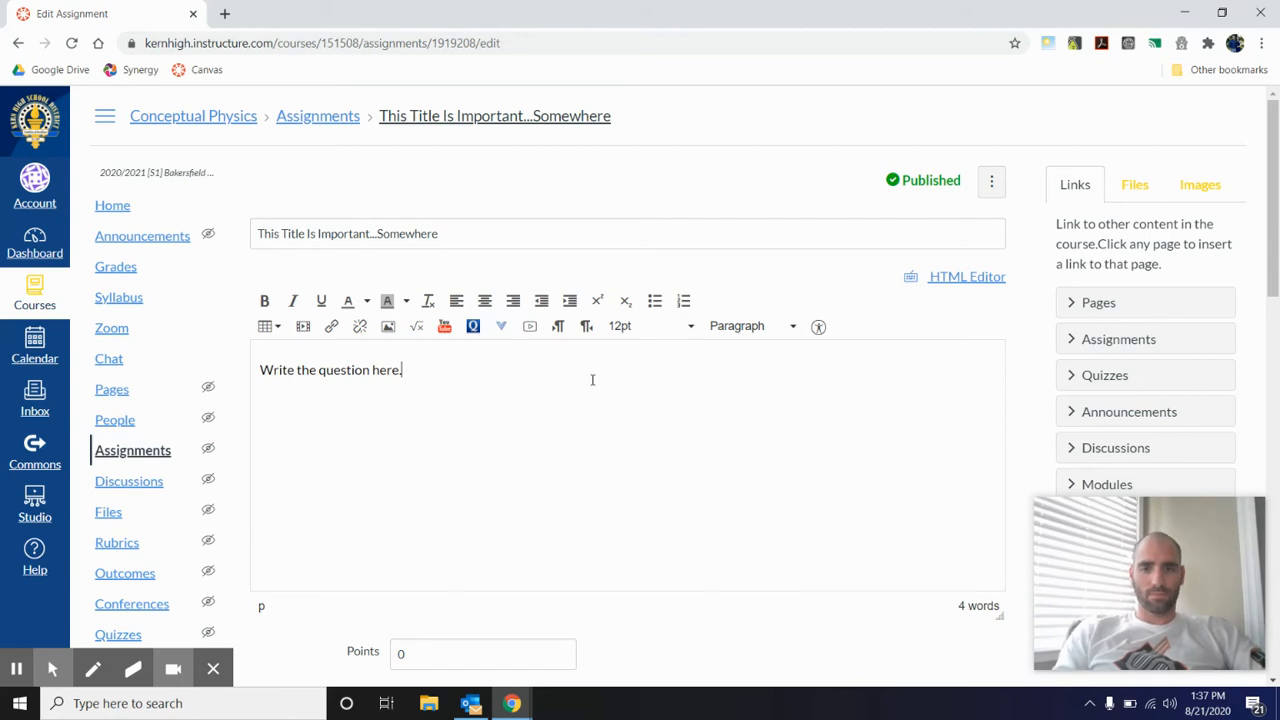
pyautogui.scroll(-15, 713, 500)
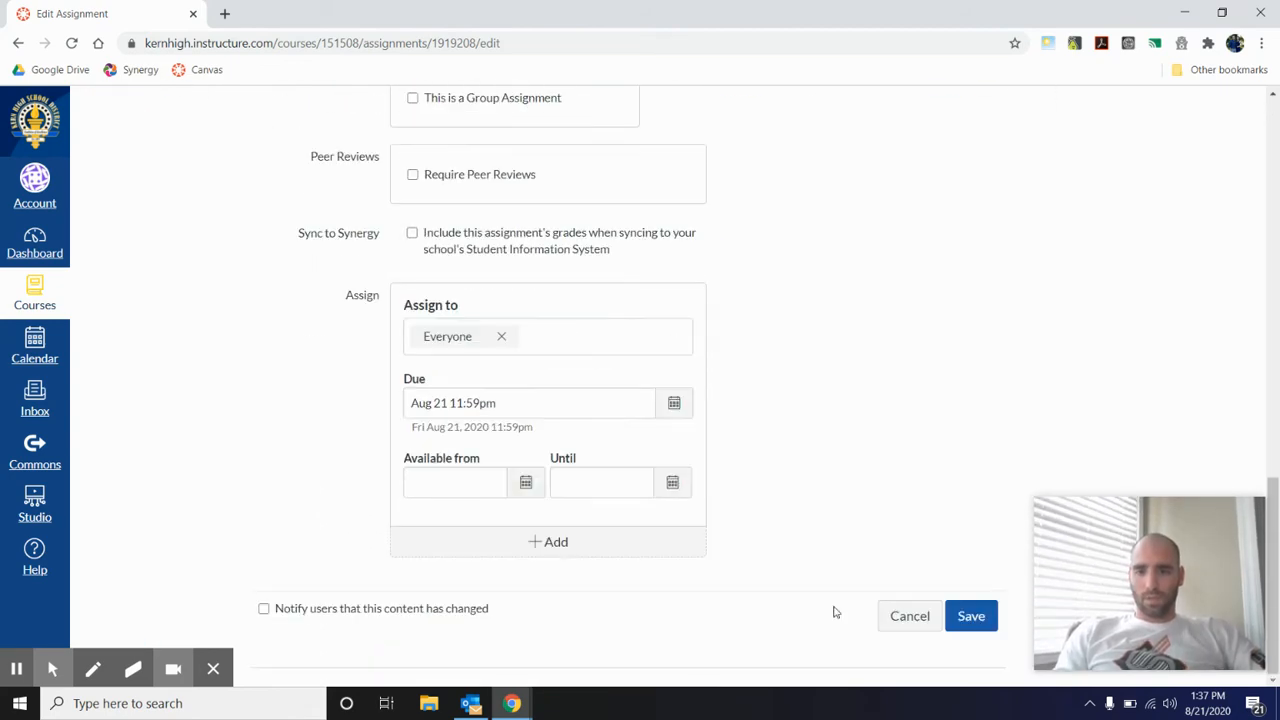
pyautogui.click(990, 612)
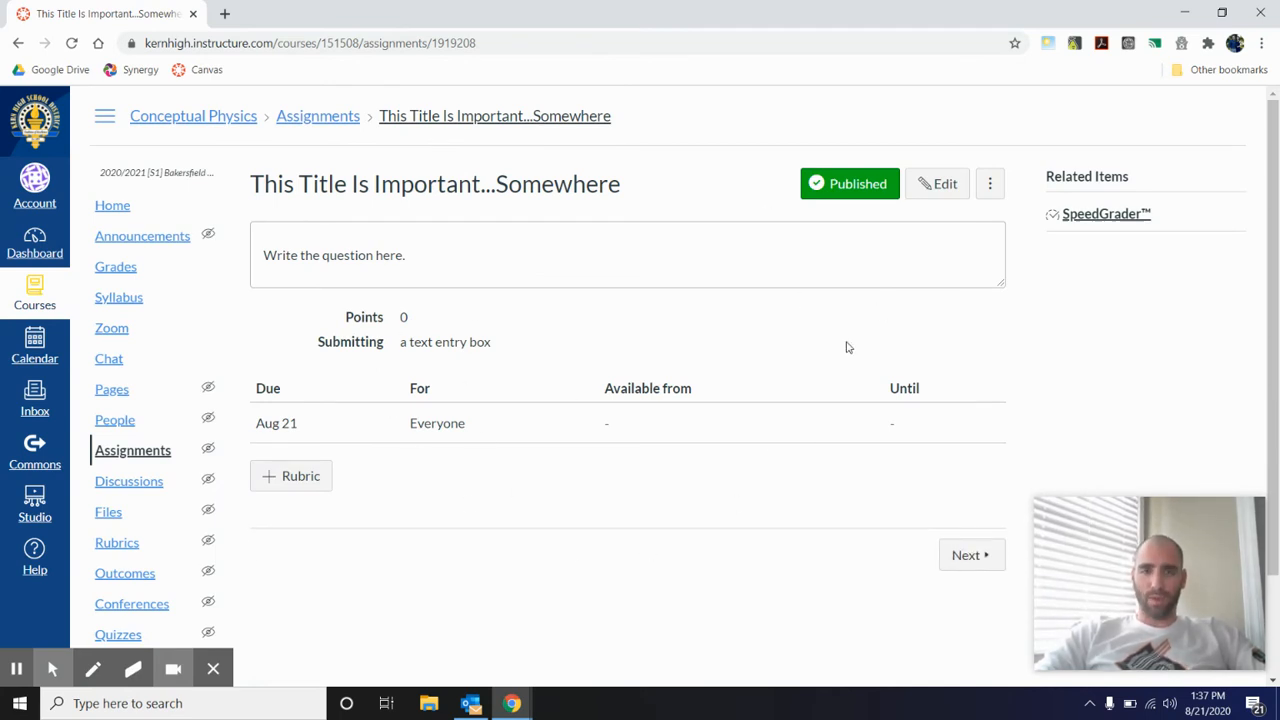
# Start a new rubric for the assignment and title it "This Title Is Important...Here"
pyautogui.click(295, 478)
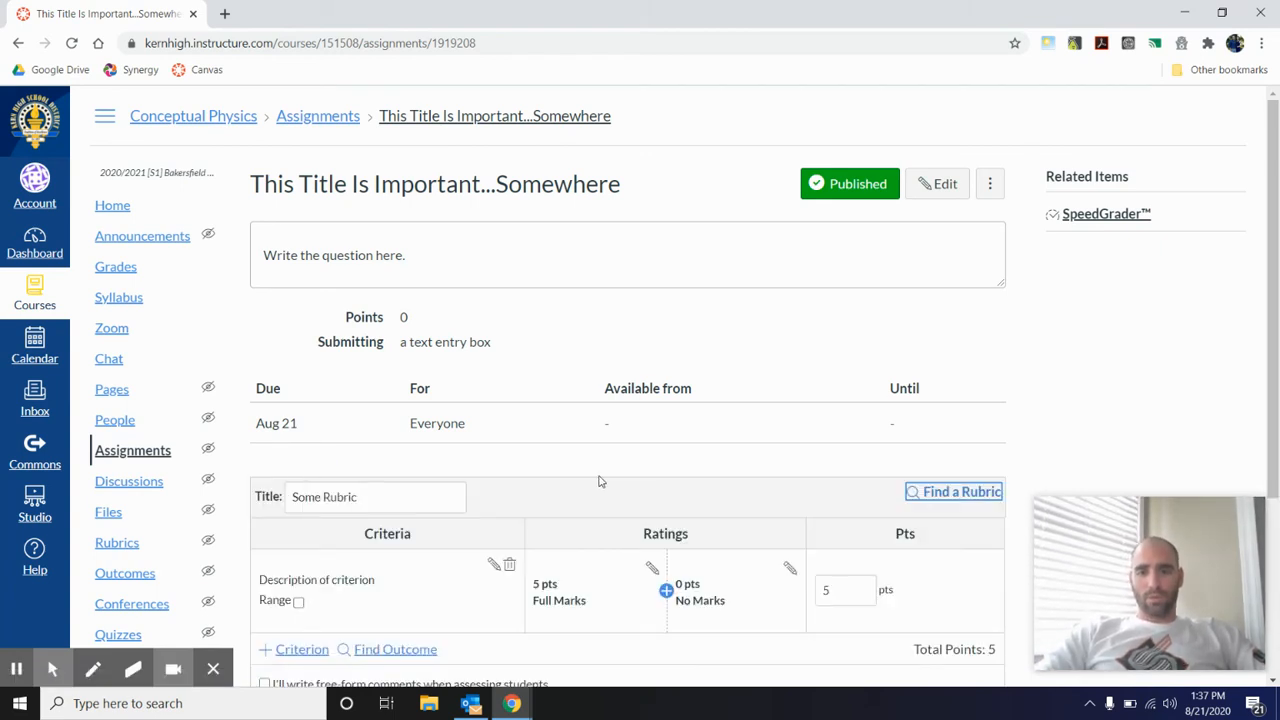
pyautogui.scroll(-3, 600, 482)
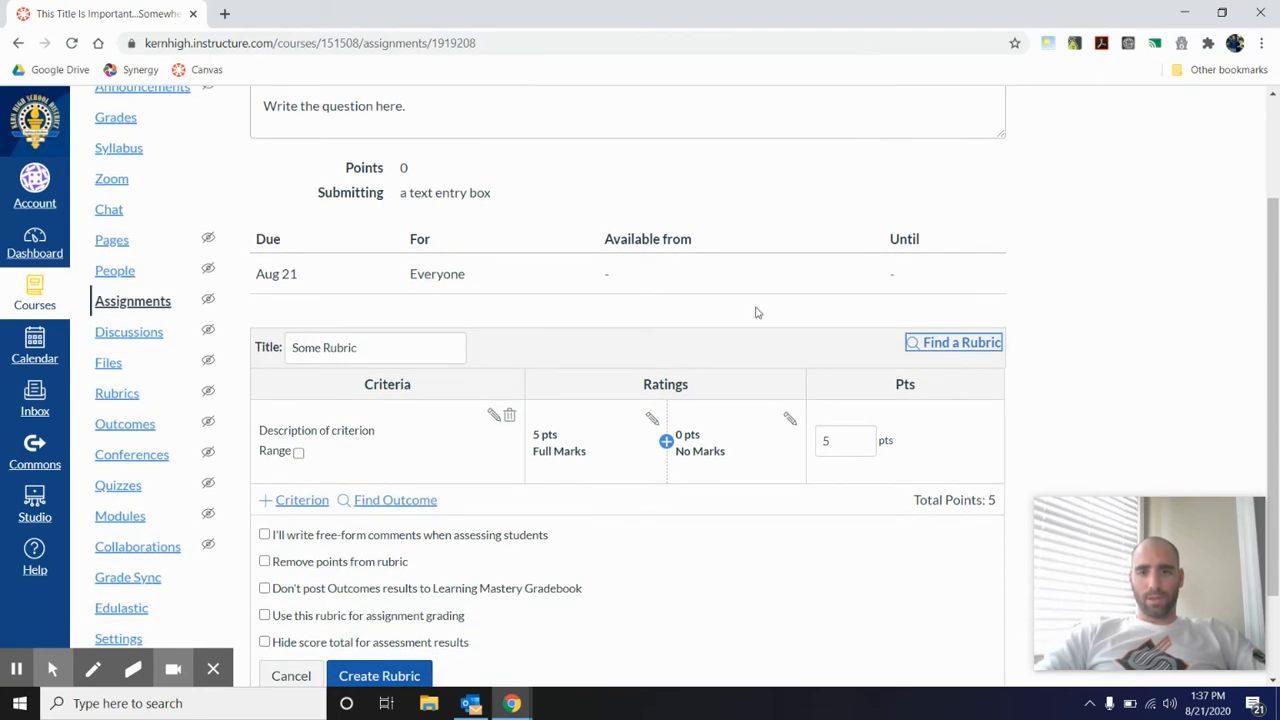
pyautogui.scroll(-1, 724, 628)
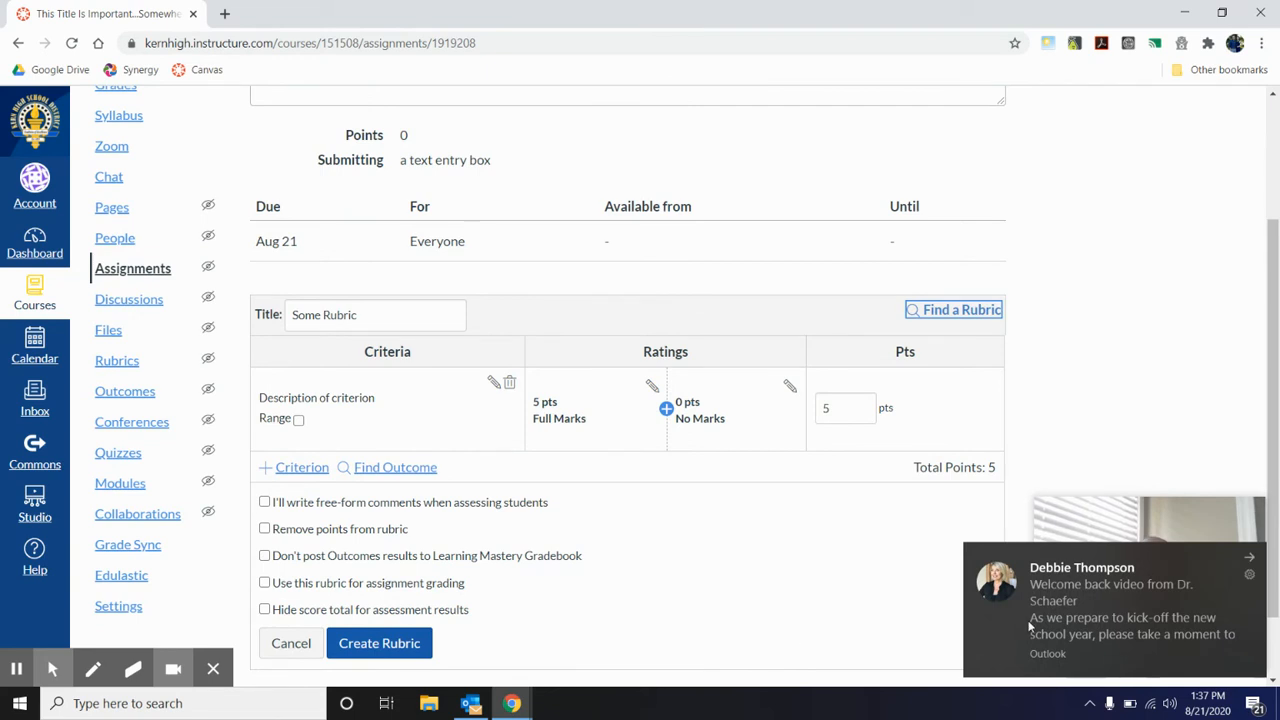
pyautogui.click(1253, 560)
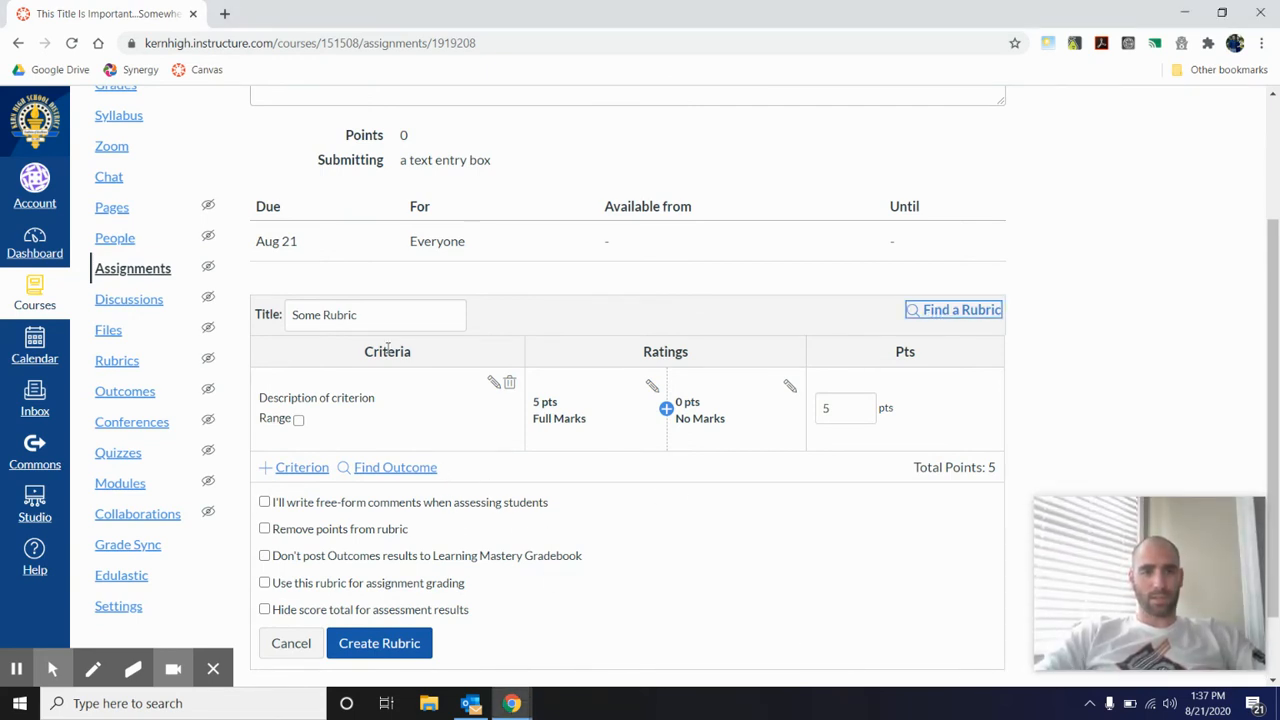
pyautogui.tripleClick(369, 316)
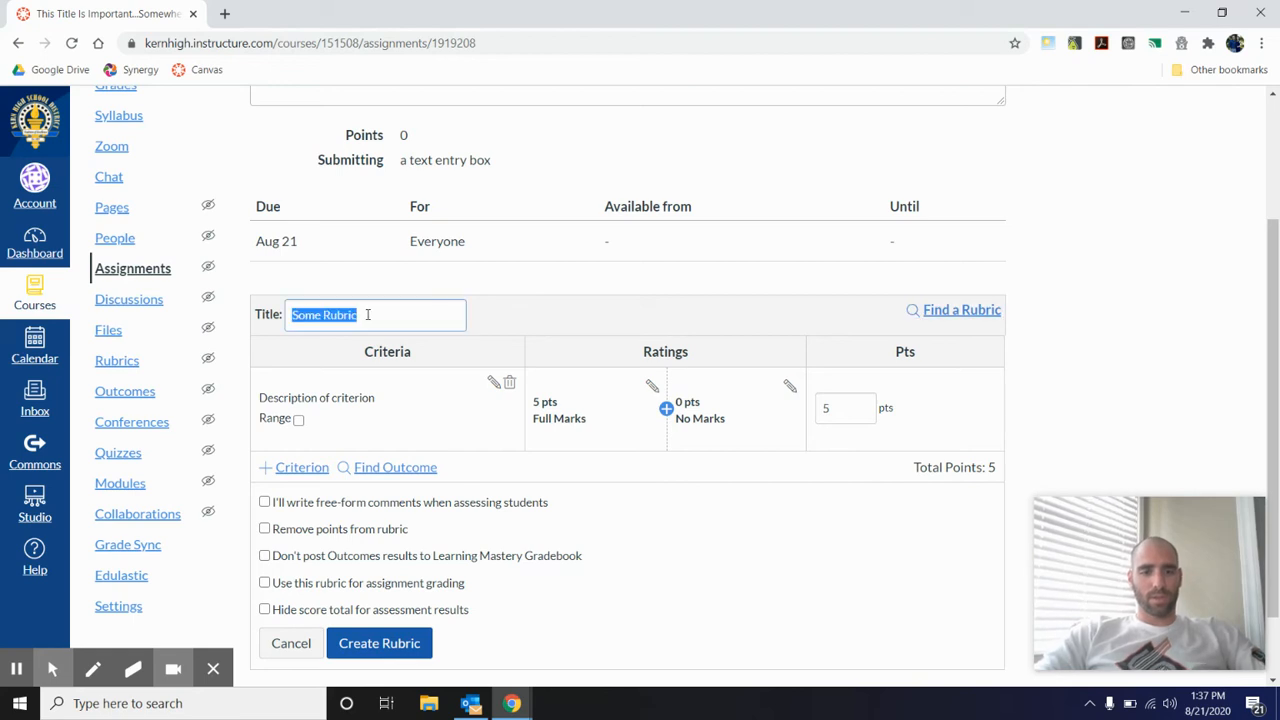
pyautogui.write('This Title')
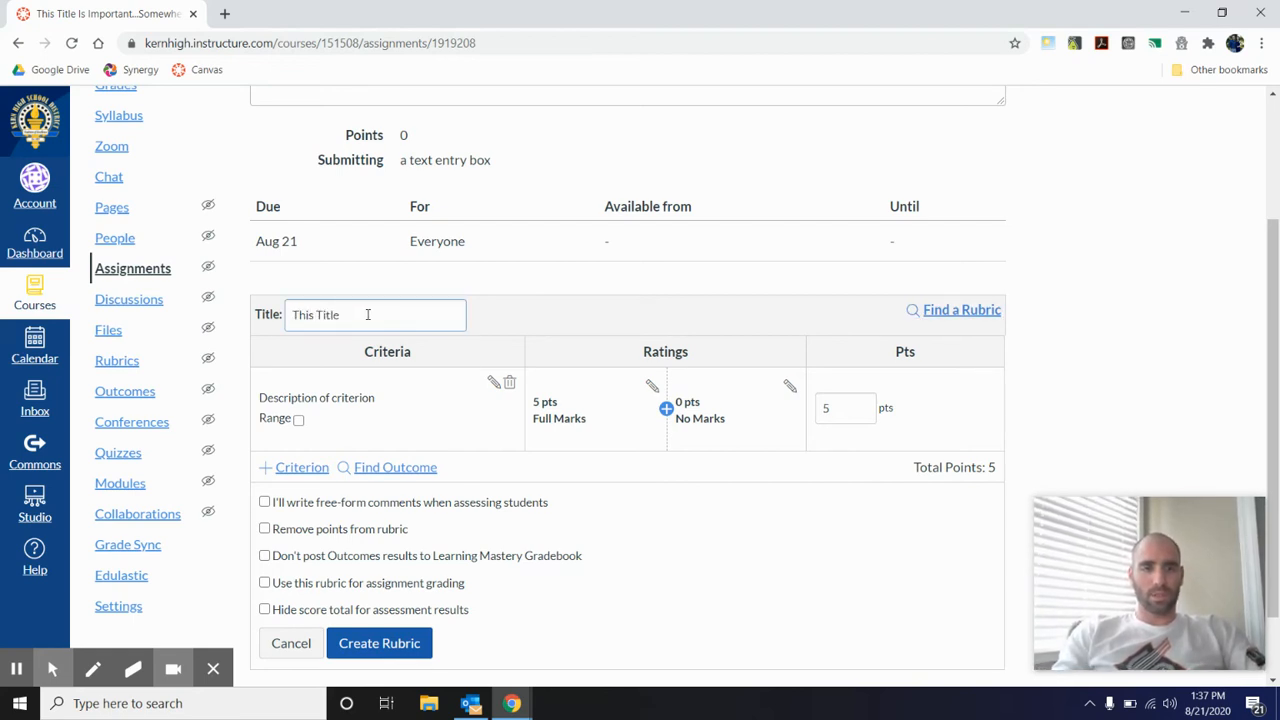
pyautogui.write(' Is Importa')
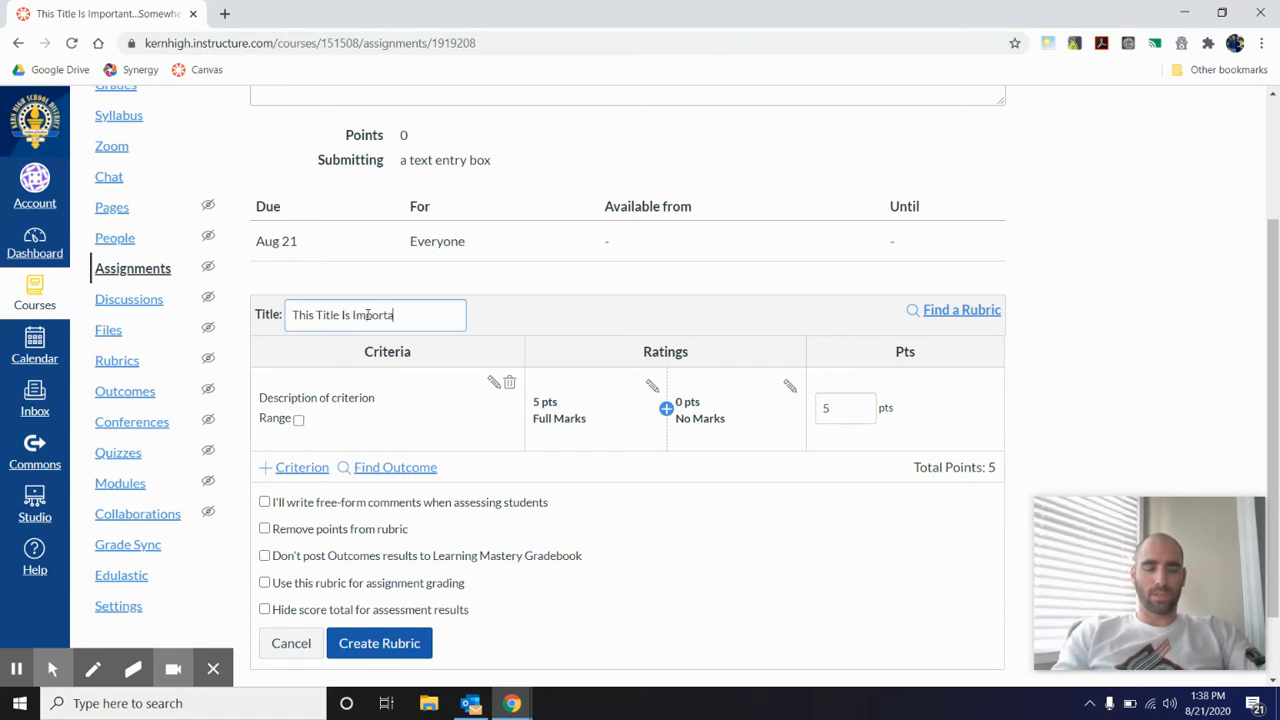
pyautogui.write('nt...Here')
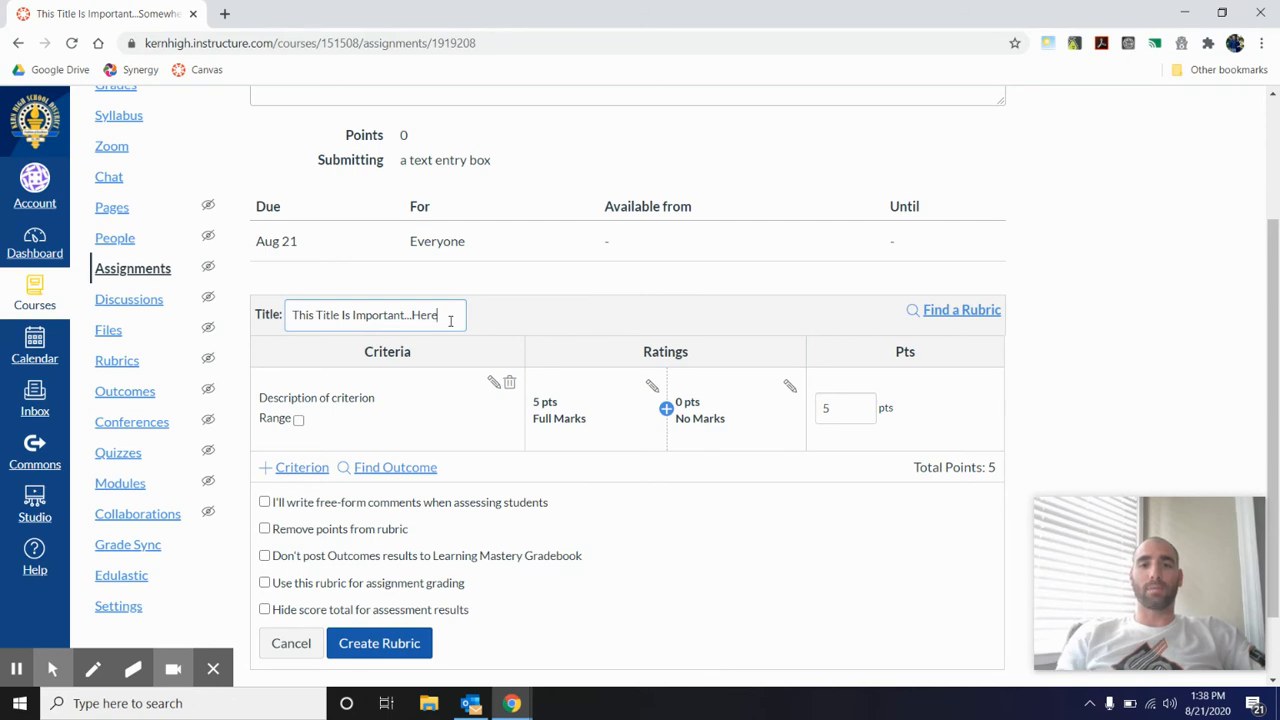
pyautogui.moveTo(296, 314); pyautogui.dragTo(444, 330)
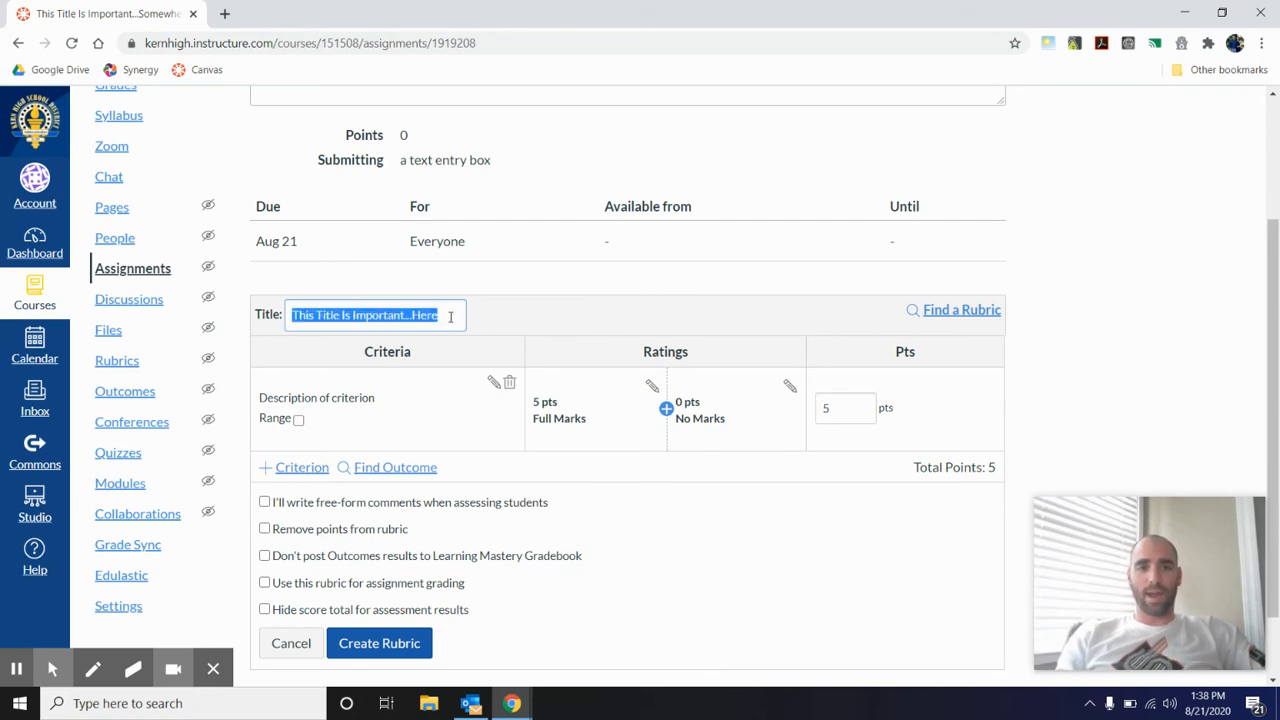
pyautogui.scroll(2, 410, 320)
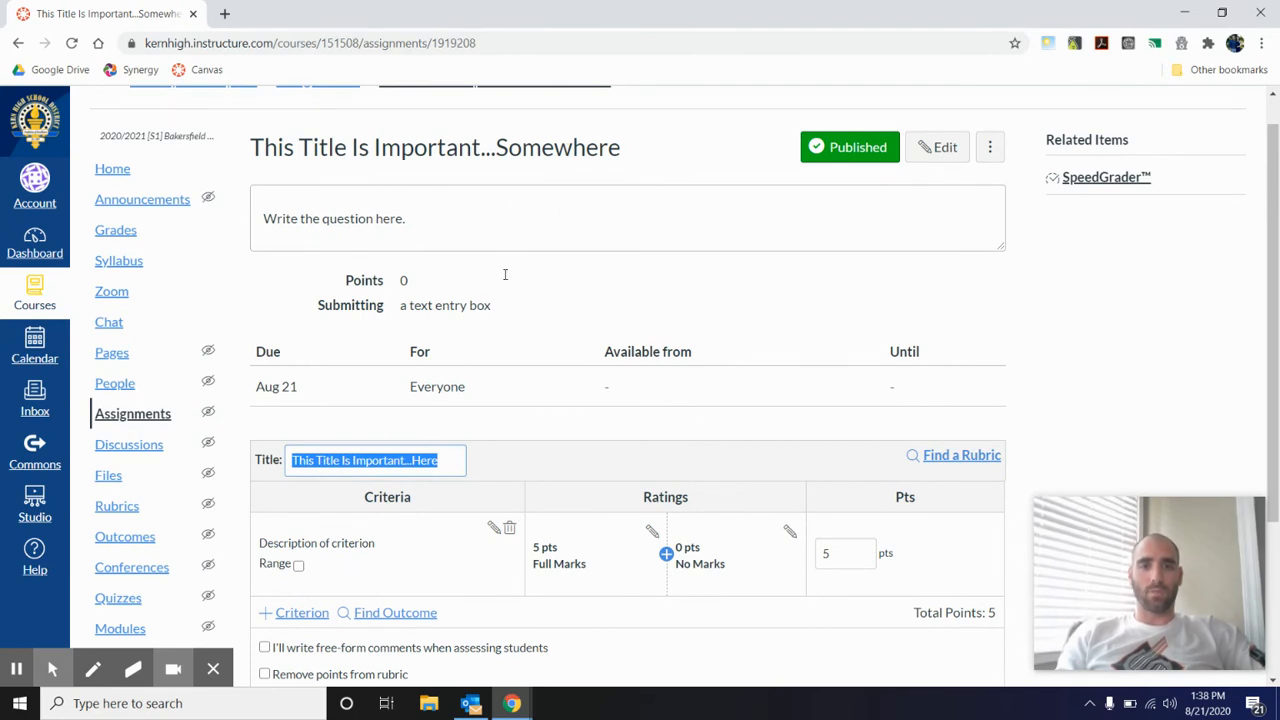
pyautogui.click(477, 468)
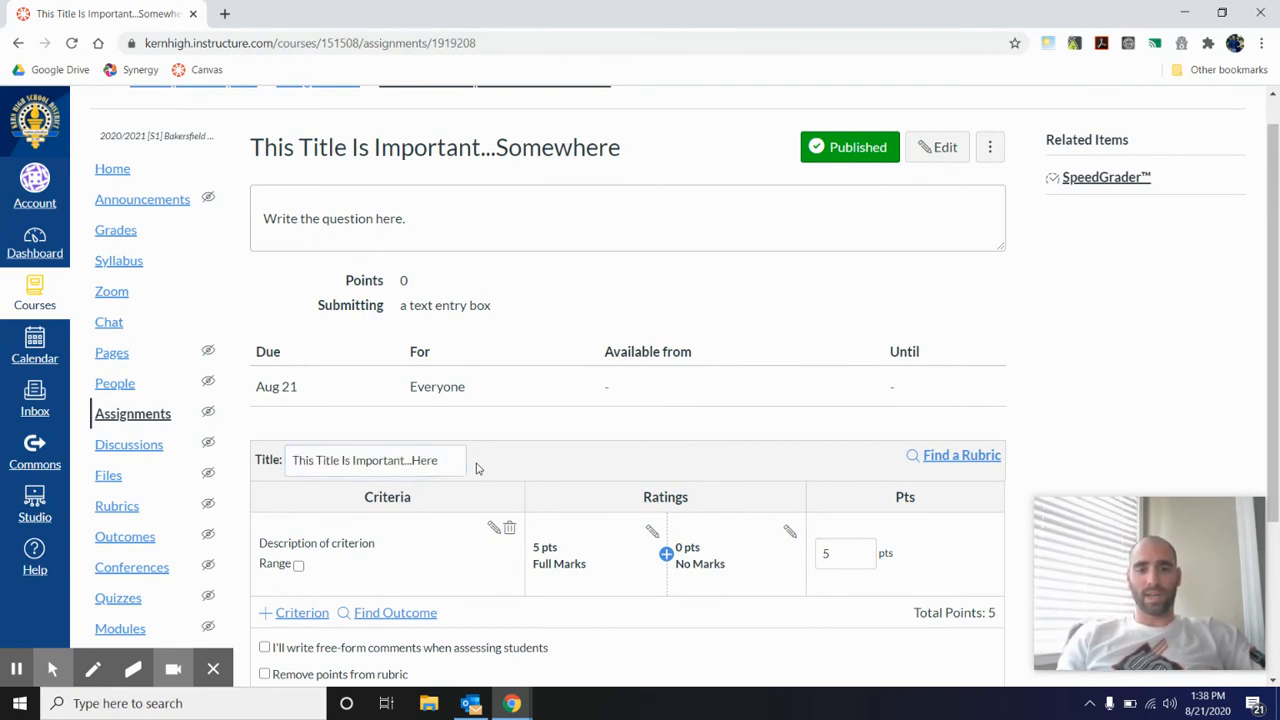
pyautogui.moveTo(619, 153); pyautogui.dragTo(253, 146)
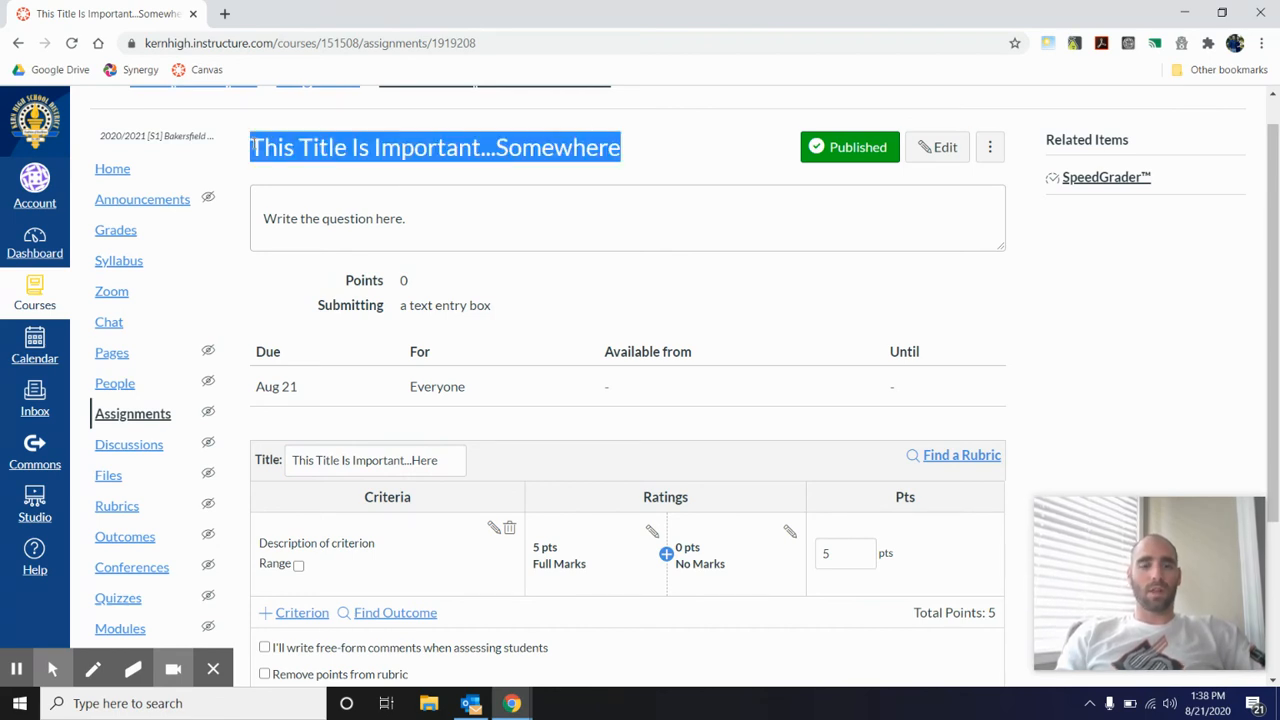
pyautogui.click(427, 461)
# Find the Question outcome and import it into the rubric as a criterion
pyautogui.scroll(-1, 549, 485)
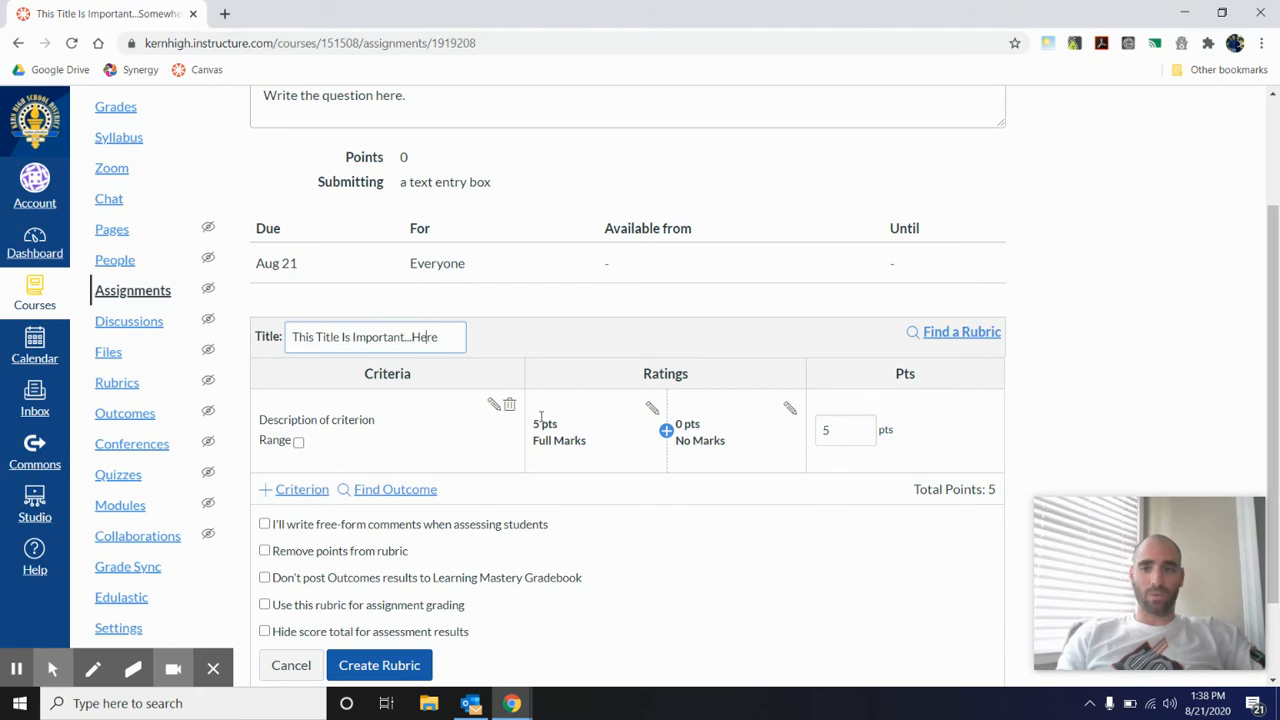
pyautogui.click(381, 492)
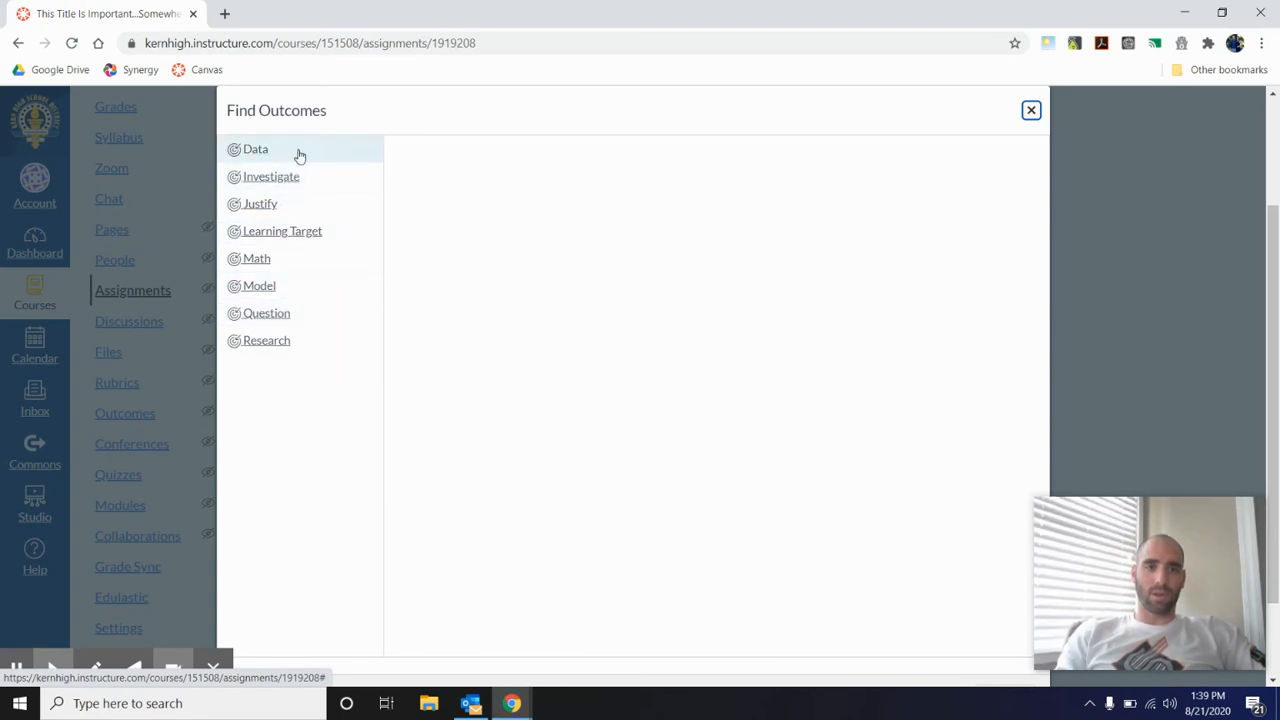
pyautogui.click(283, 312)
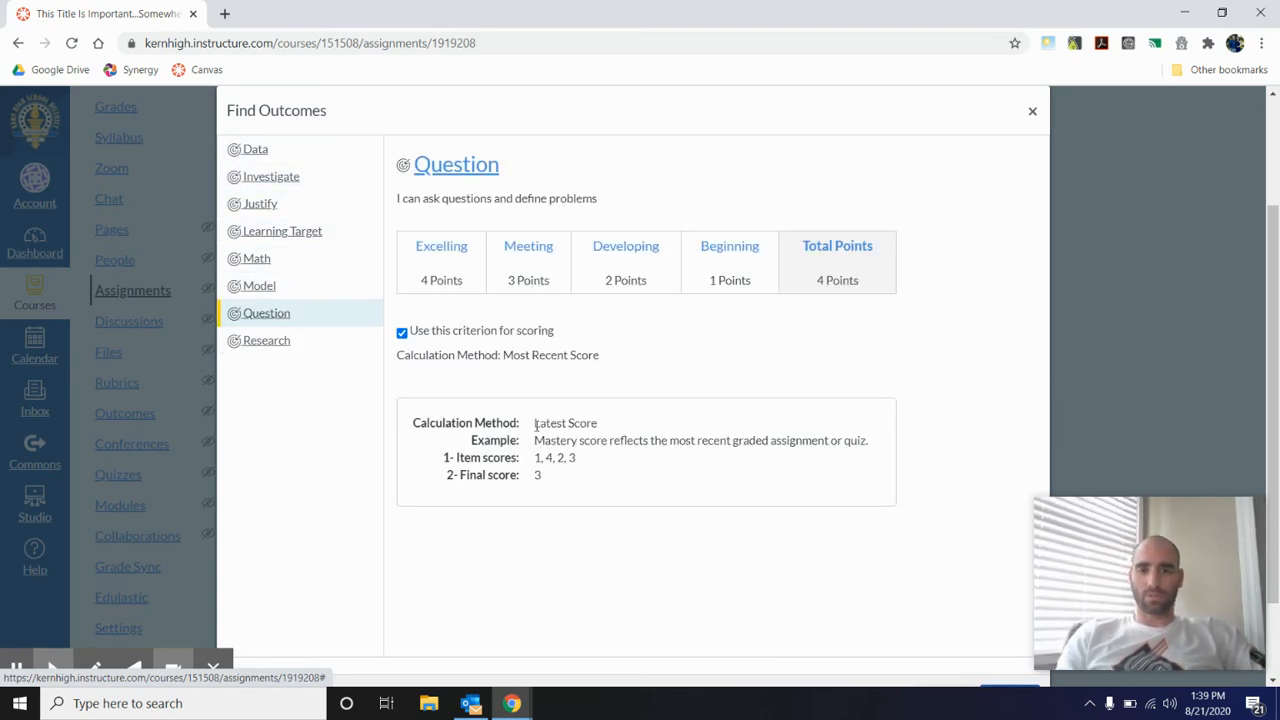
pyautogui.scroll(-1, 750, 550)
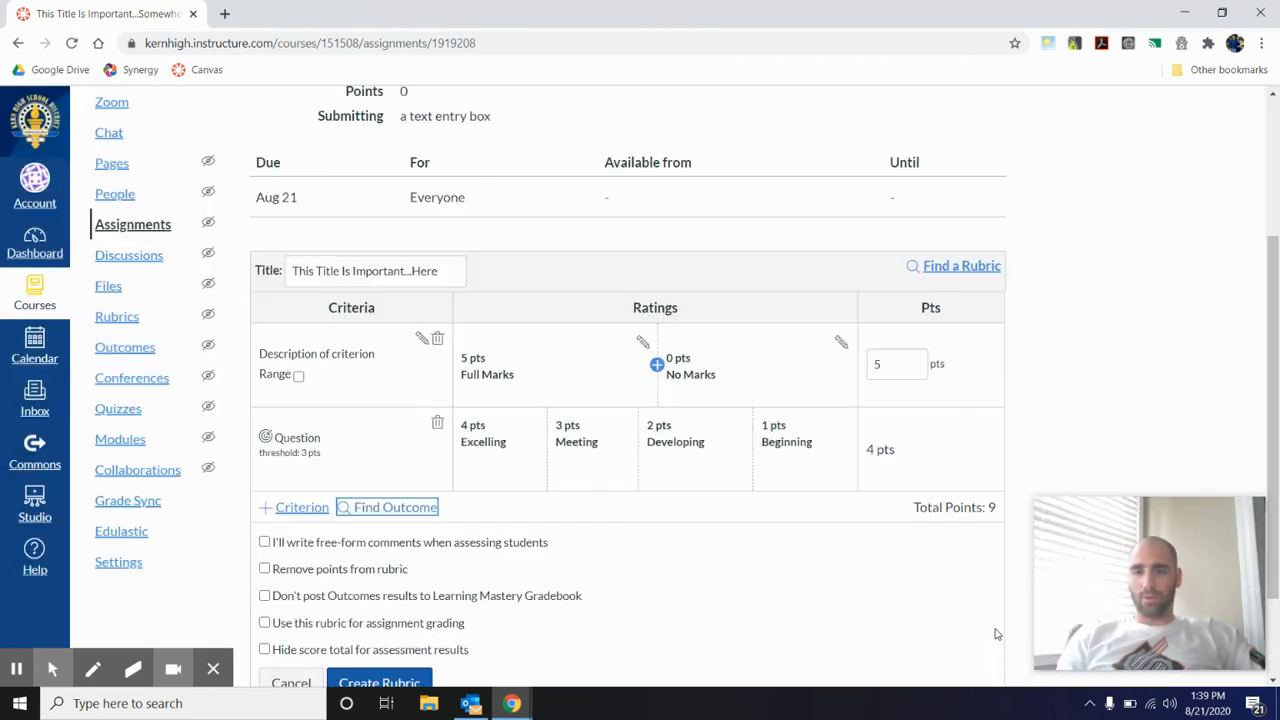
pyautogui.click(1005, 634)
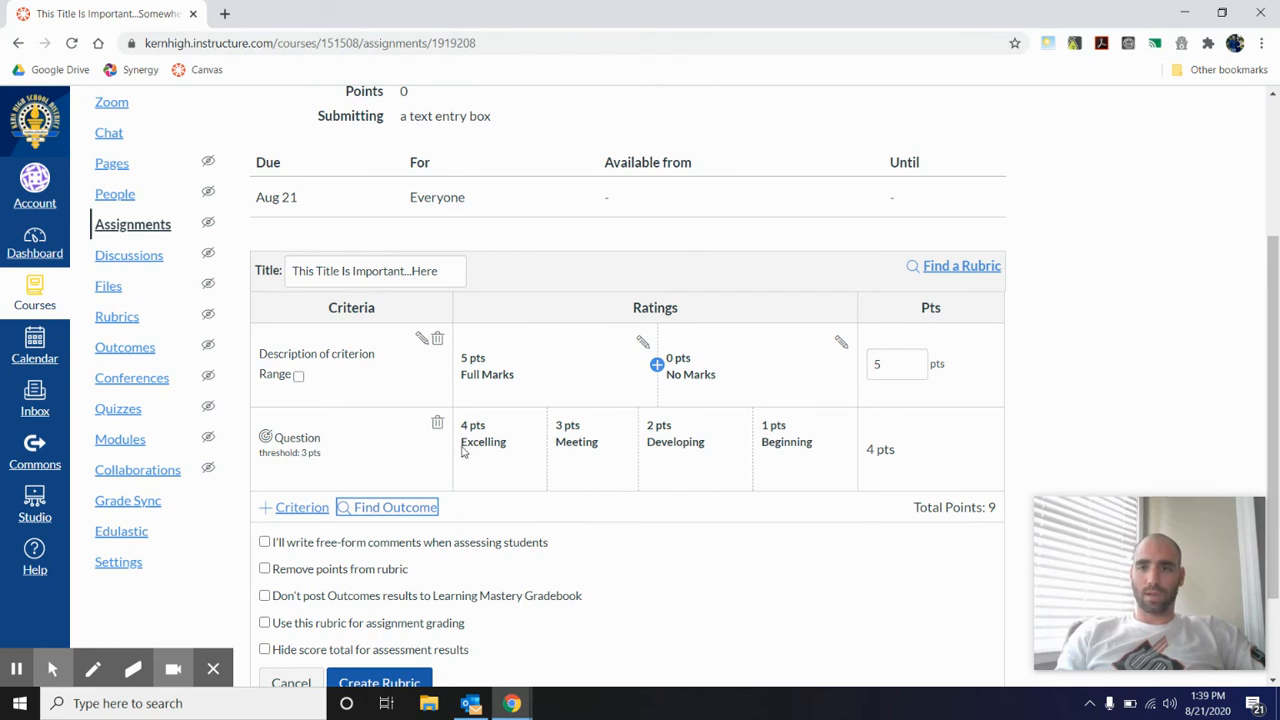
# Delete the default "Description of criterion" row and create the rubric with its points removed
pyautogui.click(437, 339)
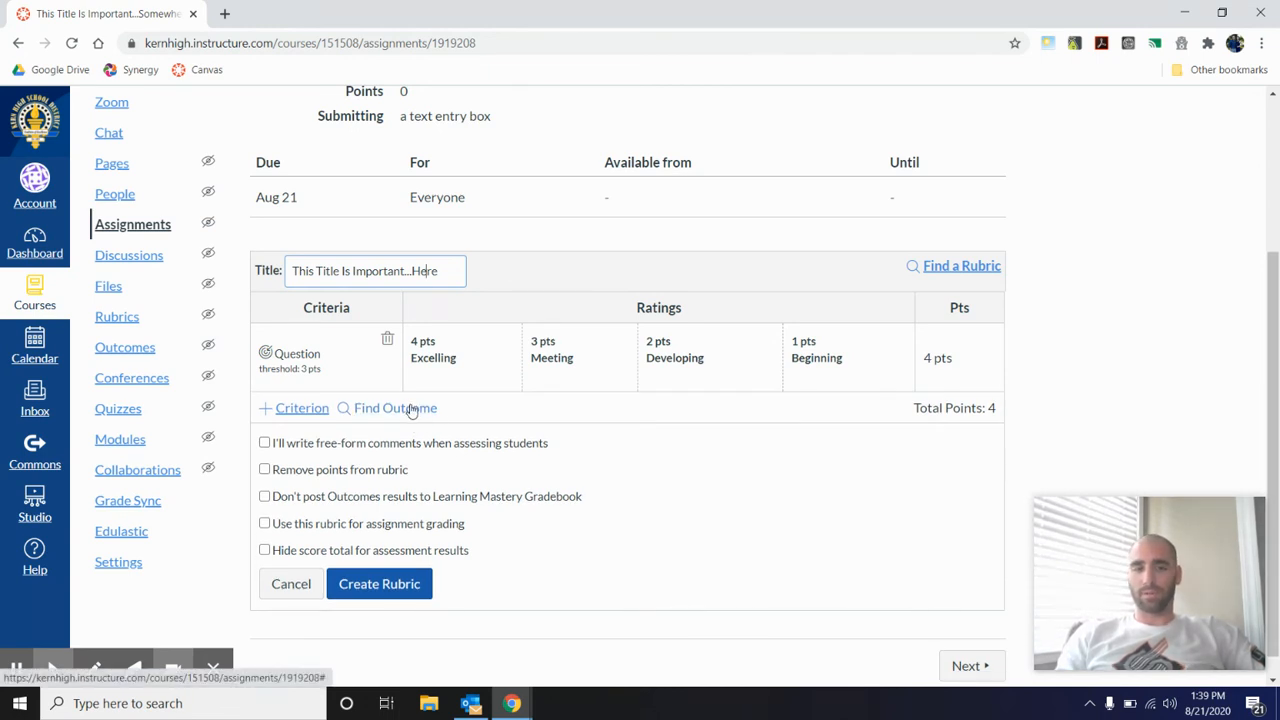
pyautogui.click(265, 470)
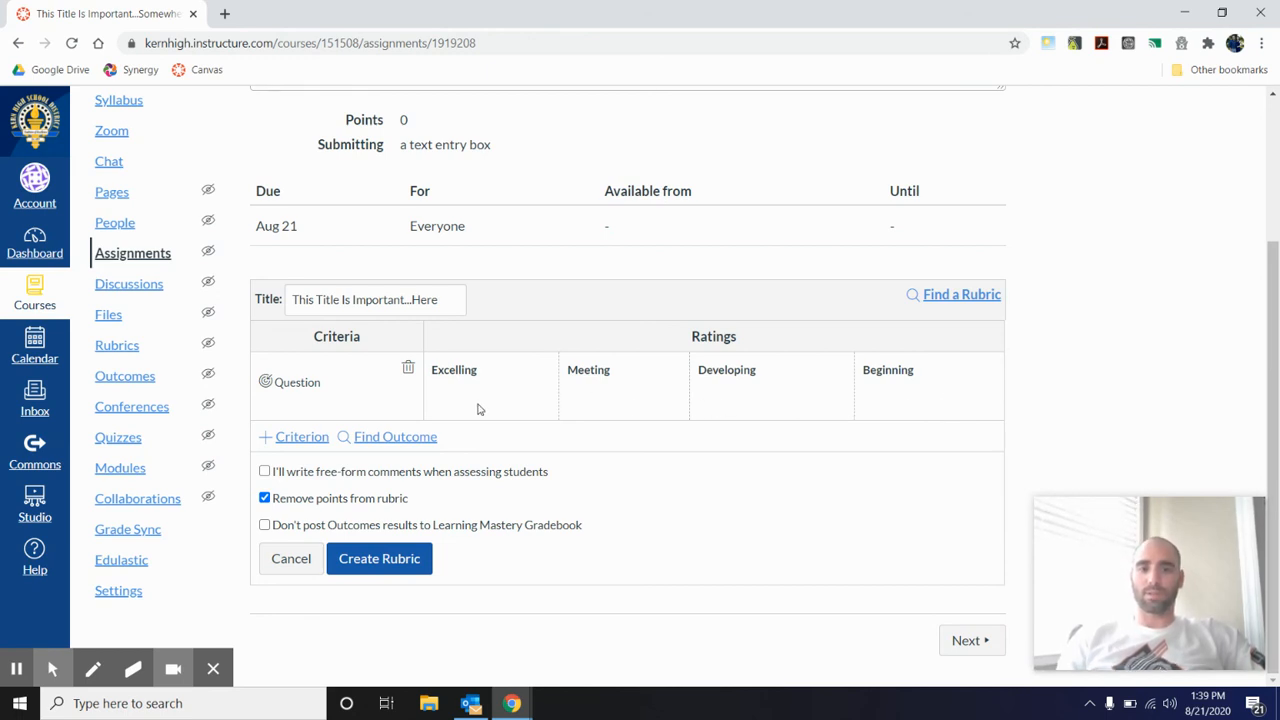
pyautogui.click(370, 557)
pyautogui.scroll(2, 686, 478)
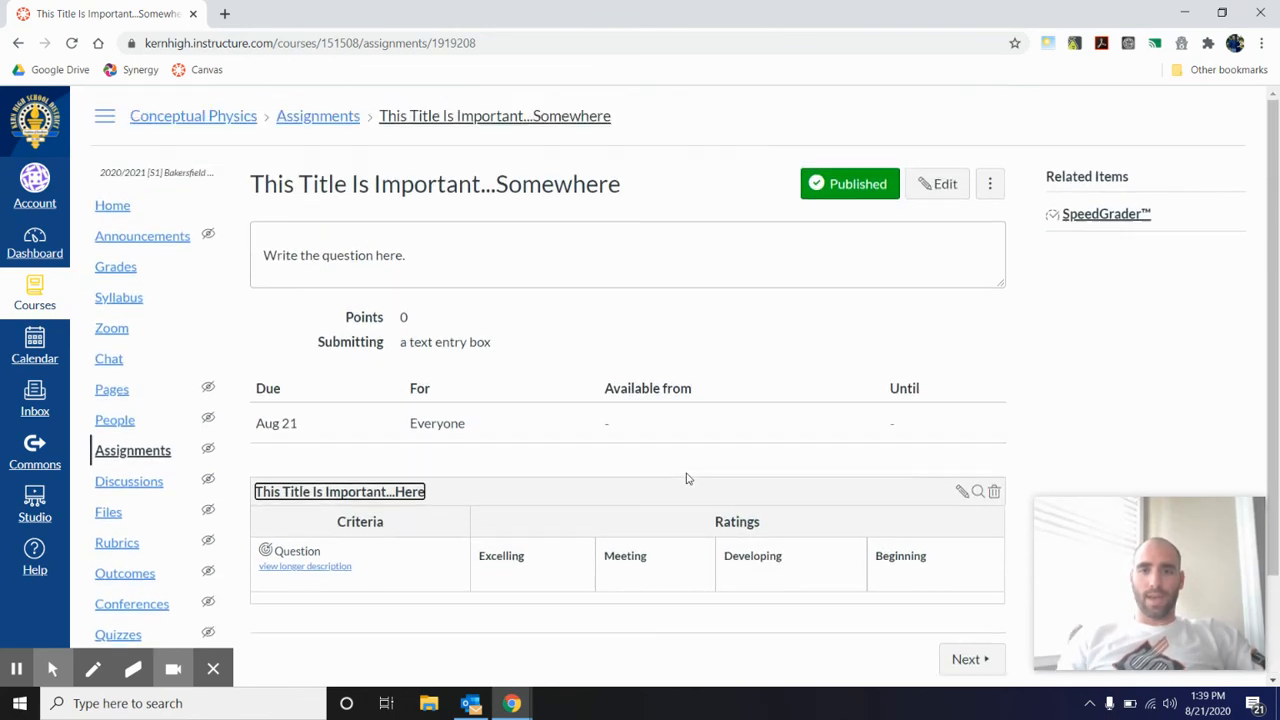